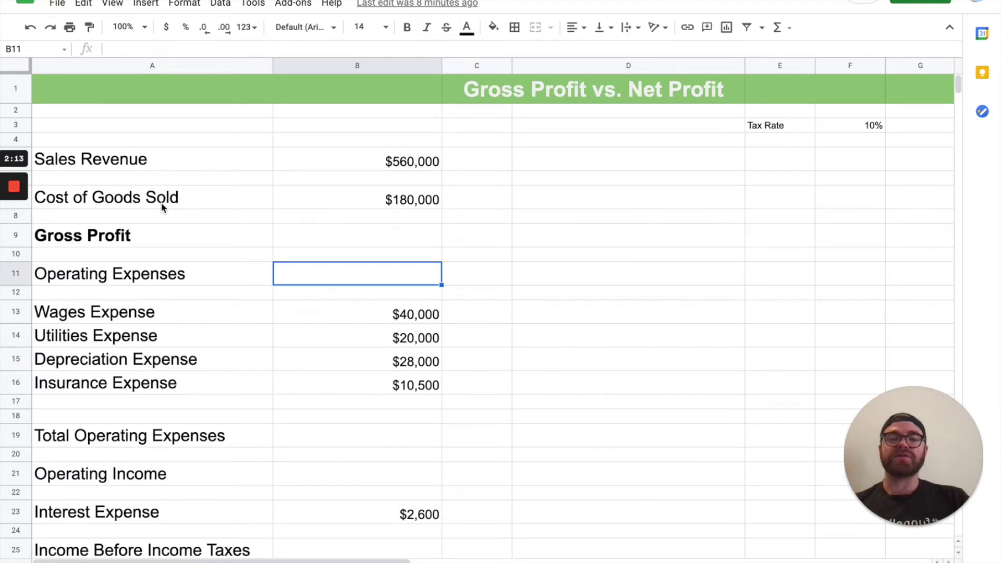
Review the Sales Revenue and Cost of Goods Sold rows and their amounts
click(140, 202)
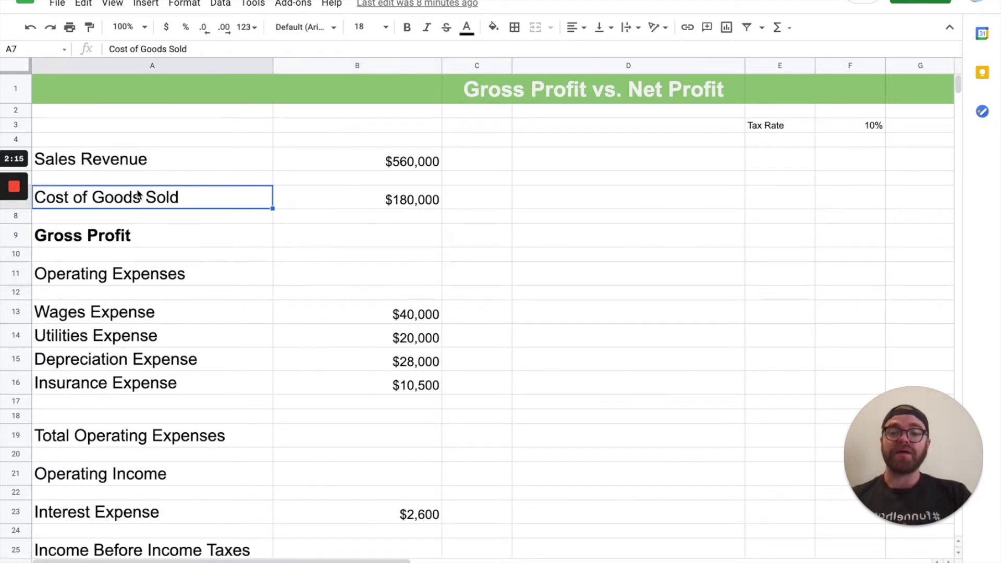
click(124, 162)
click(140, 201)
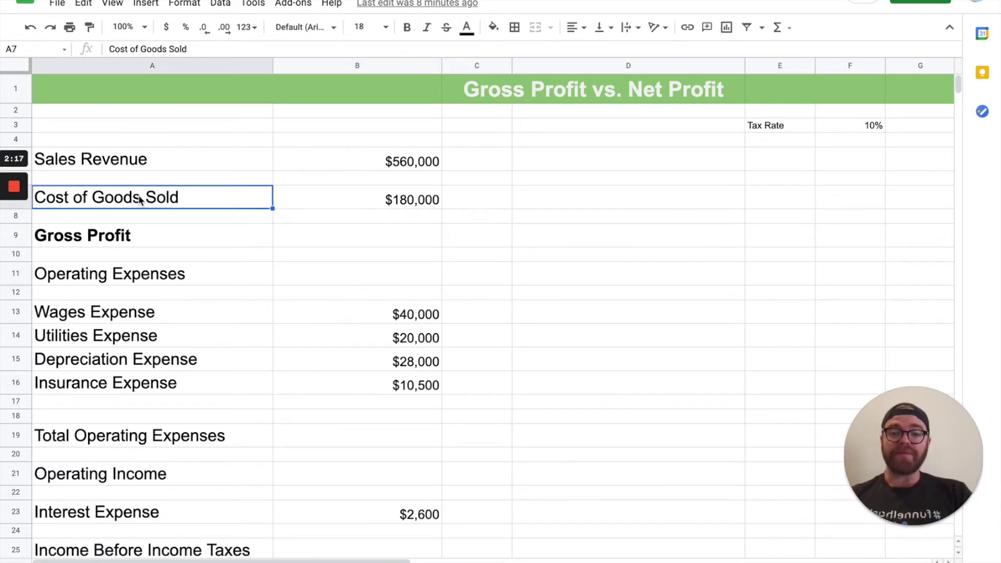
click(409, 163)
click(410, 203)
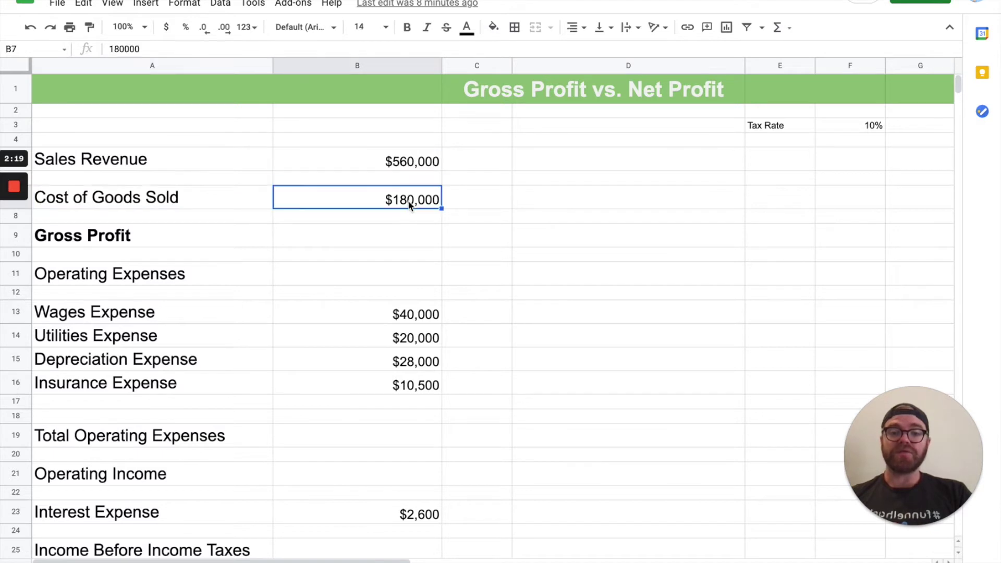
Enter =(B5-B7) in B9 so Gross Profit shows $380,000
click(368, 244)
text(=()
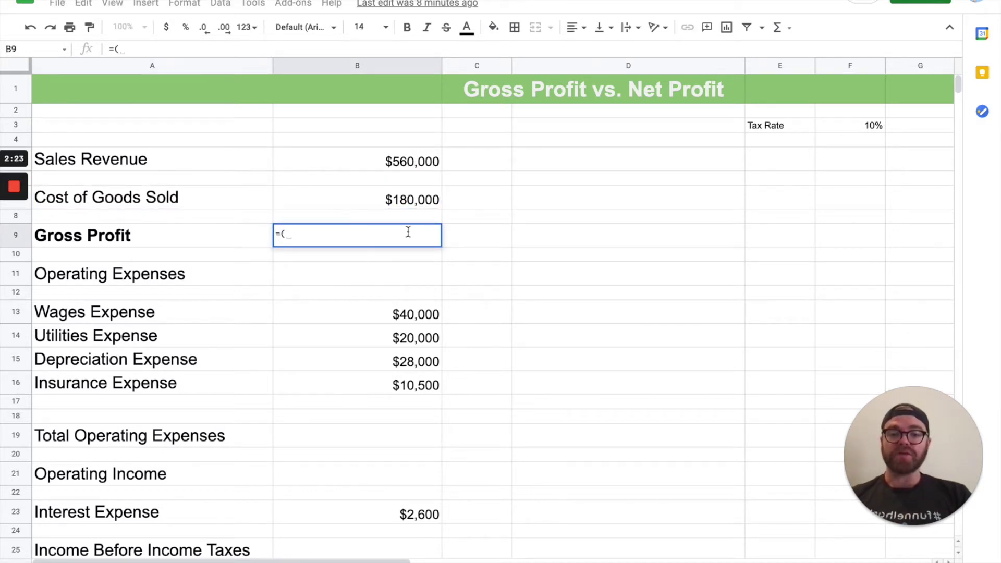
click(399, 163)
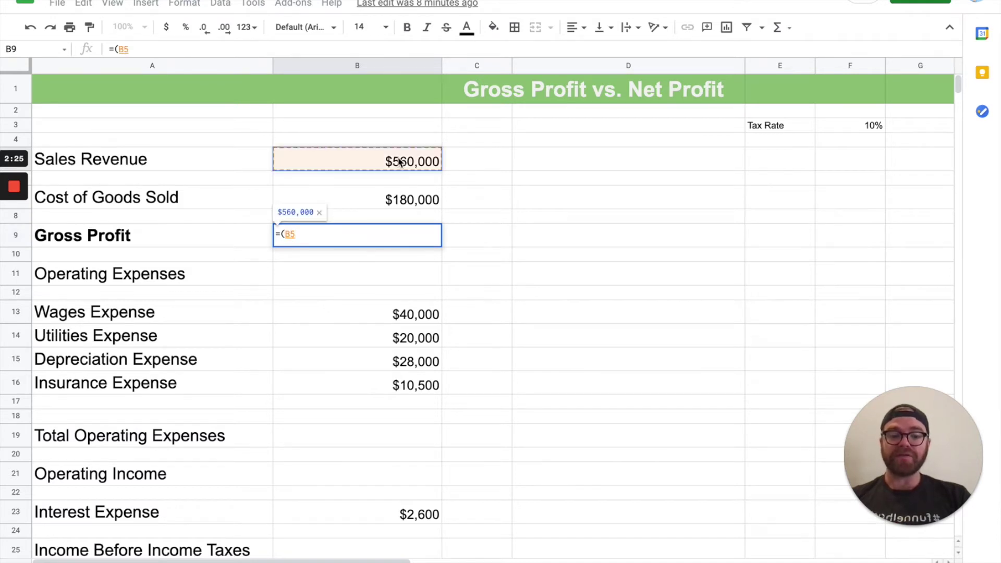
text(-)
click(383, 200)
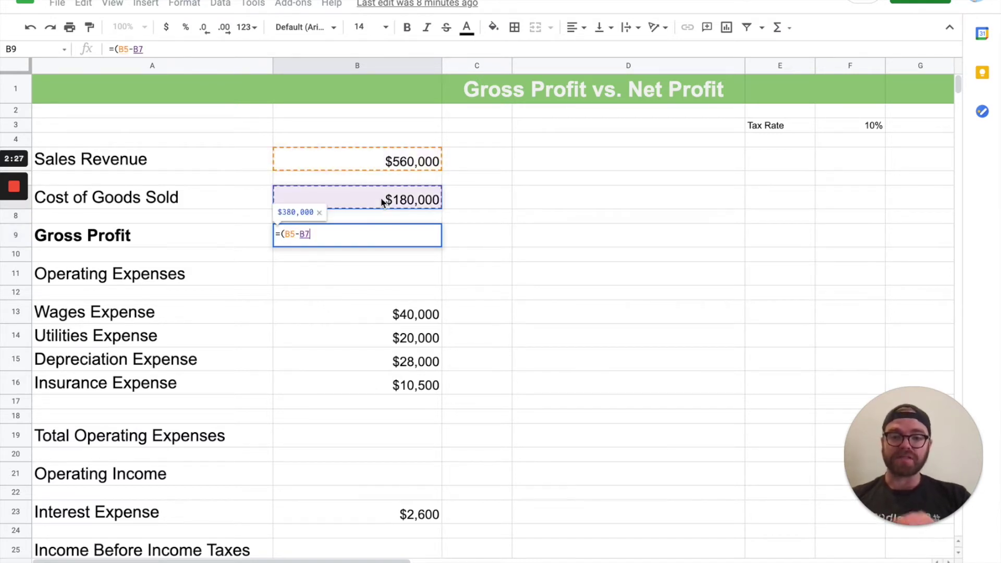
text())
key(Return)
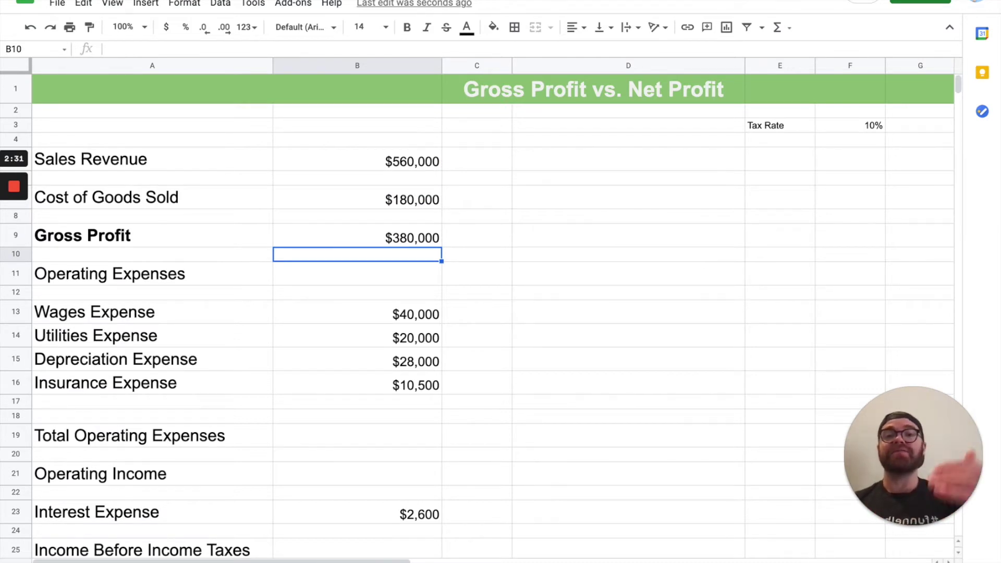
click(171, 240)
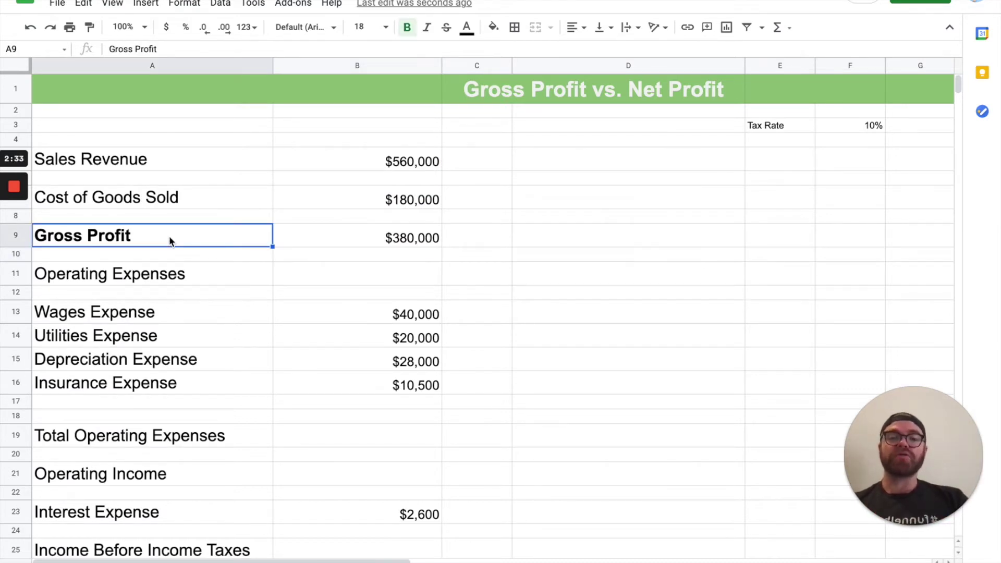
click(528, 236)
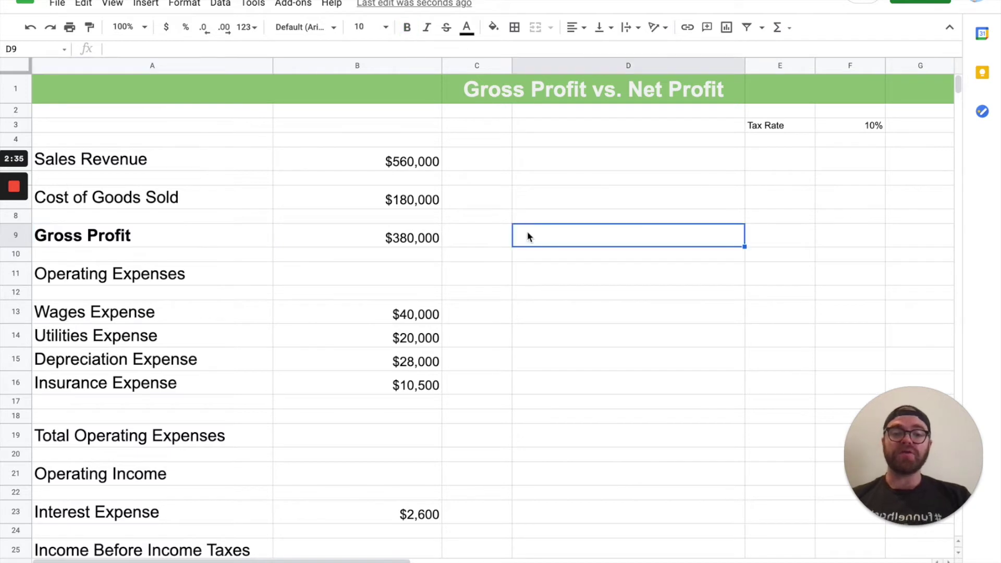
Enter the note 'Gross = Before You Deduct Major Deductions' in D9
text(Gross)
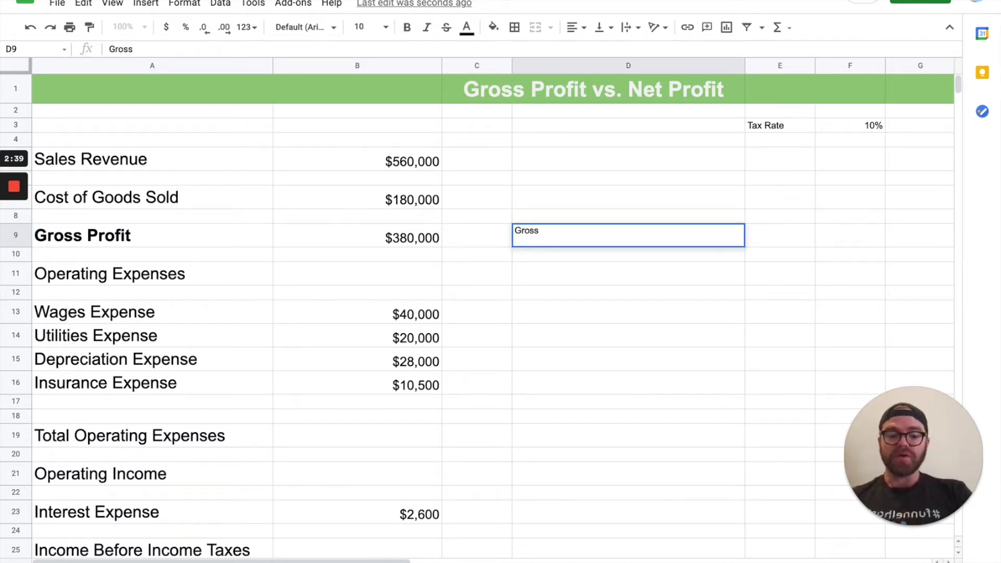
text( = )
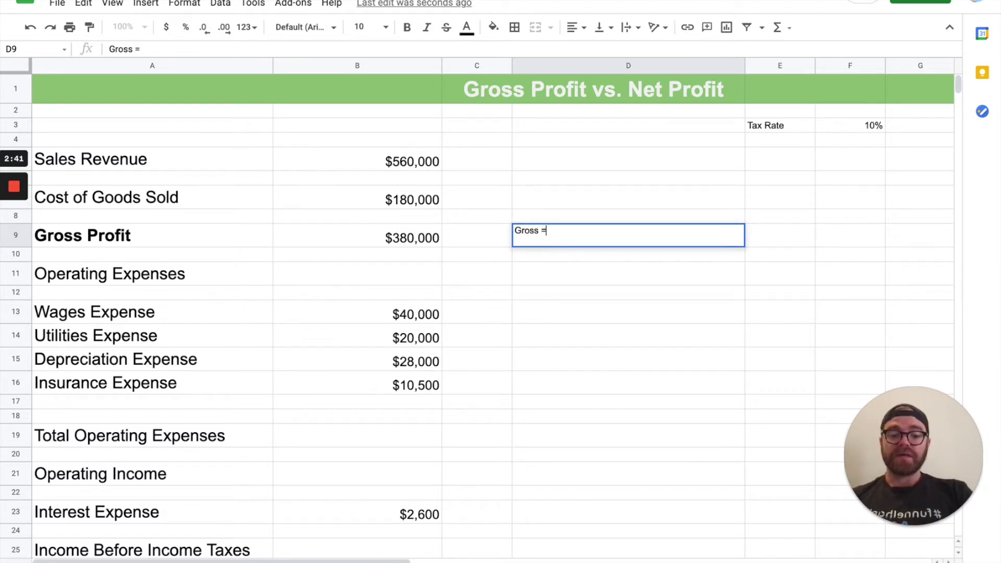
text(Before )
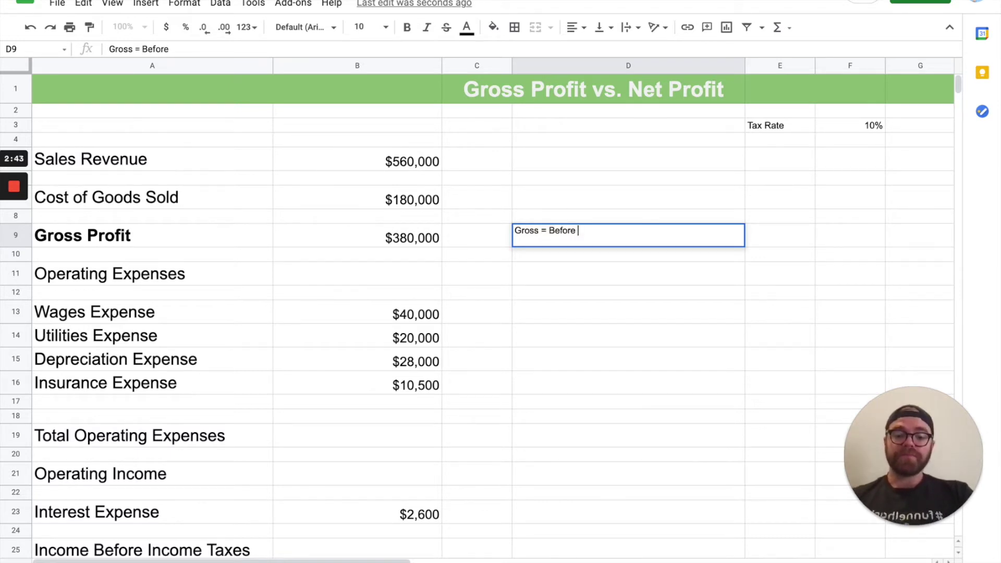
text(You Deduc)
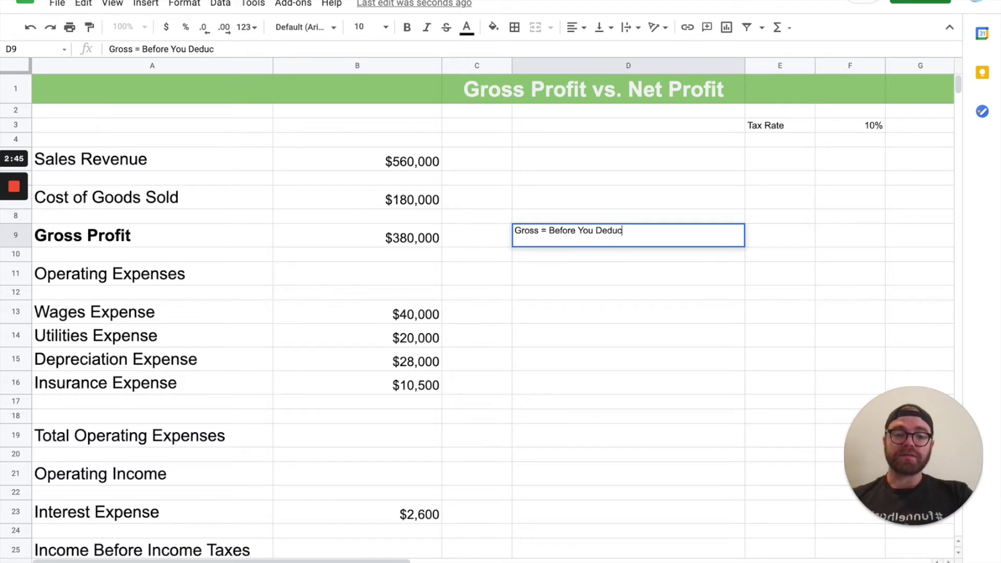
text(t Major De)
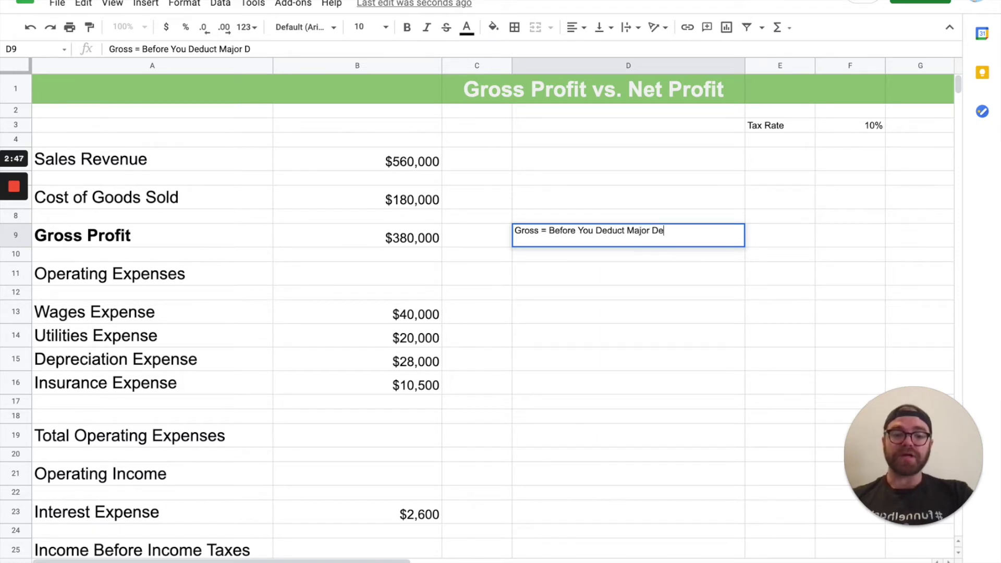
text(ductions)
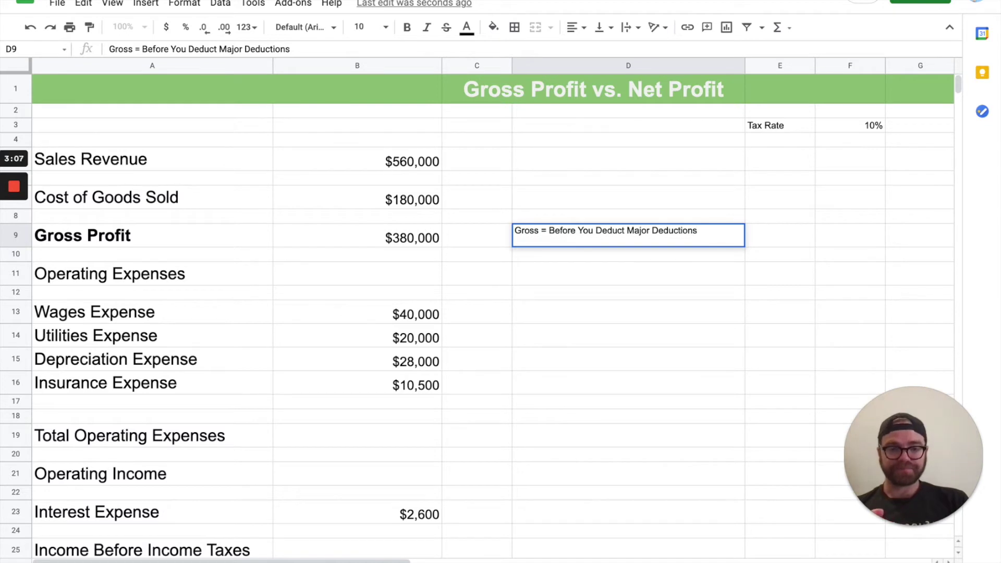
click(612, 268)
click(407, 240)
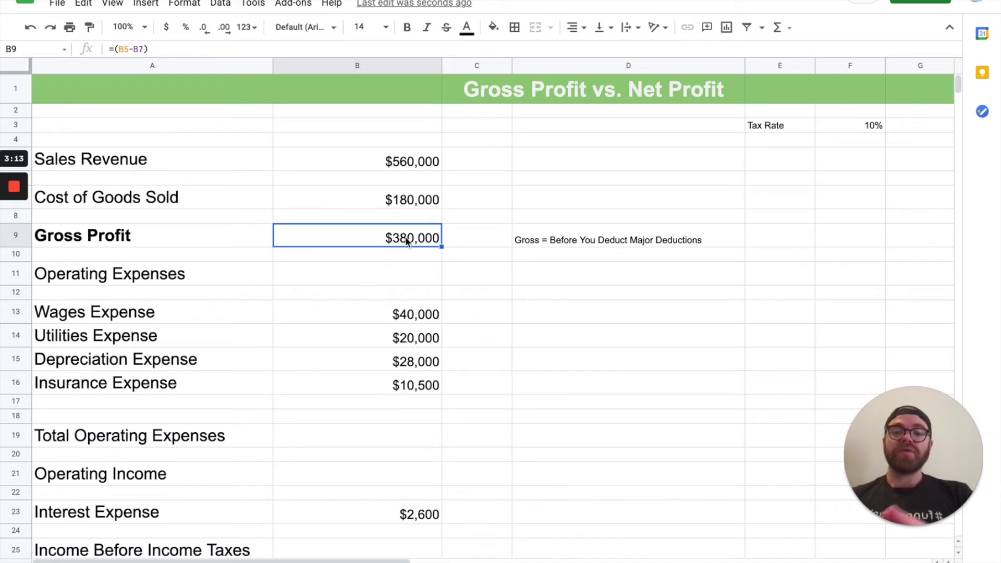
Review the operating expense rows down to the Insurance Expense amount
click(189, 312)
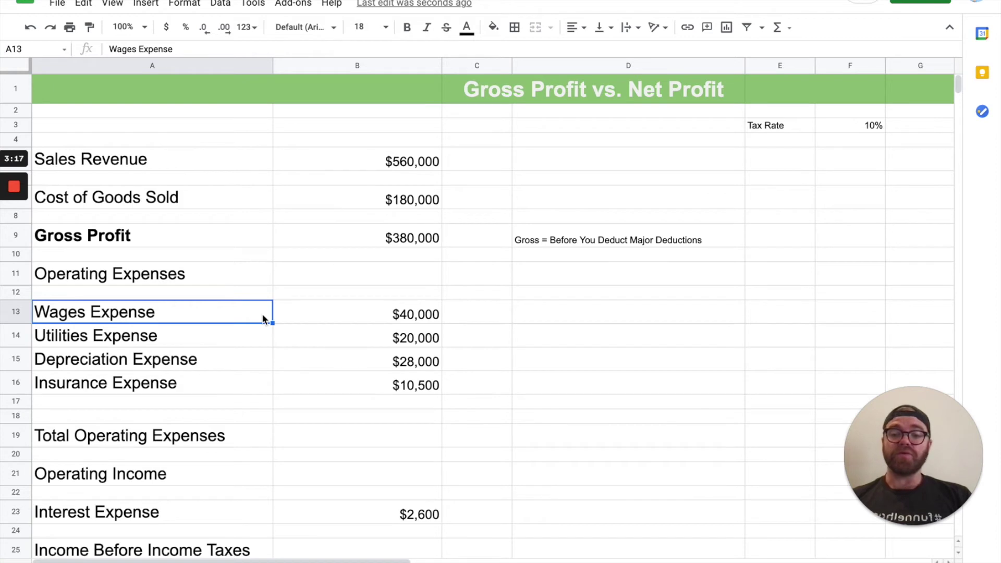
key(Down)
key(Down)
key(Down)
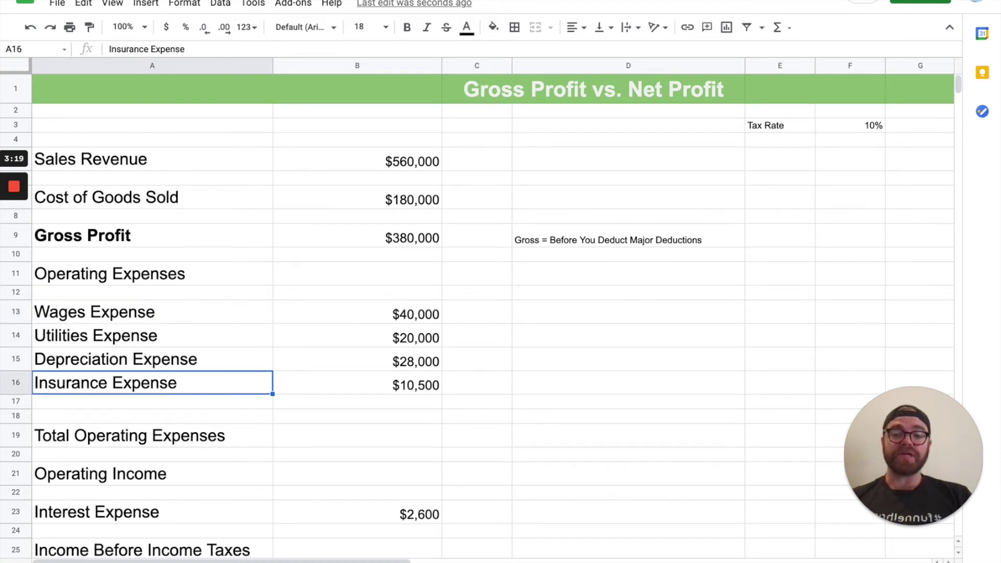
key(Right)
key(Right)
key(Left)
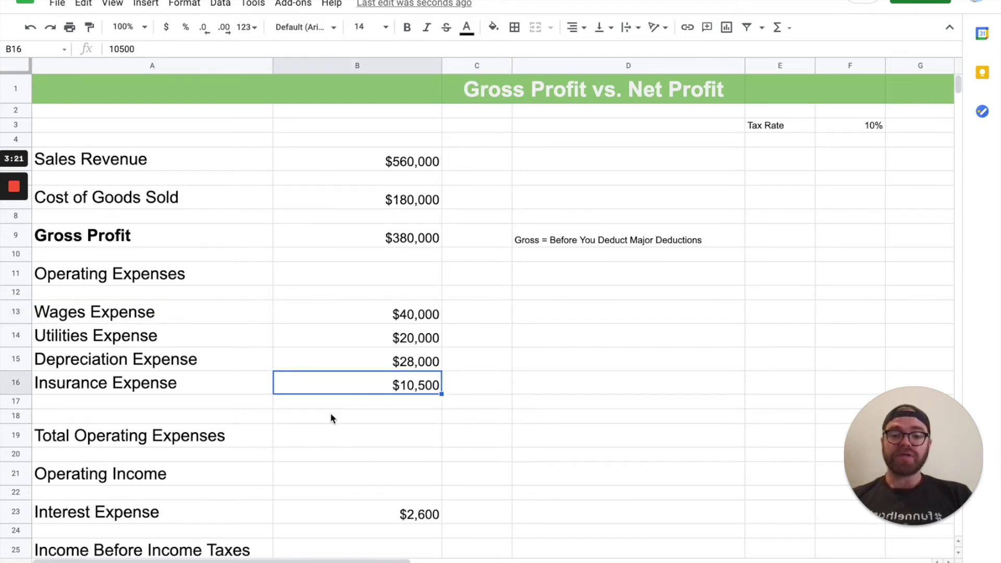
Enter =SUM(B13:B16) in B19 so Total Operating Expenses shows $98,500
click(340, 429)
text(=()
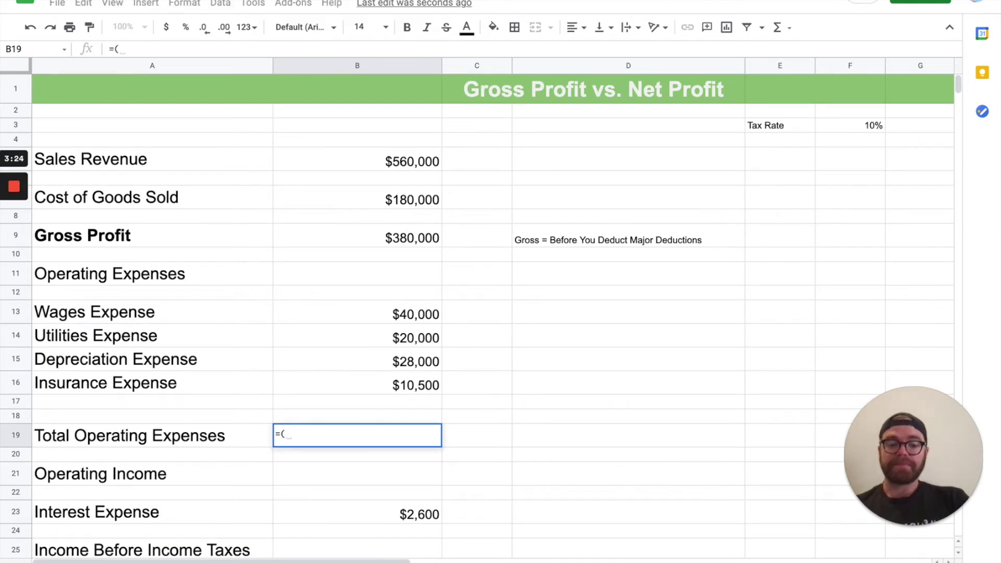
key(BackSpace)
text(SUM()
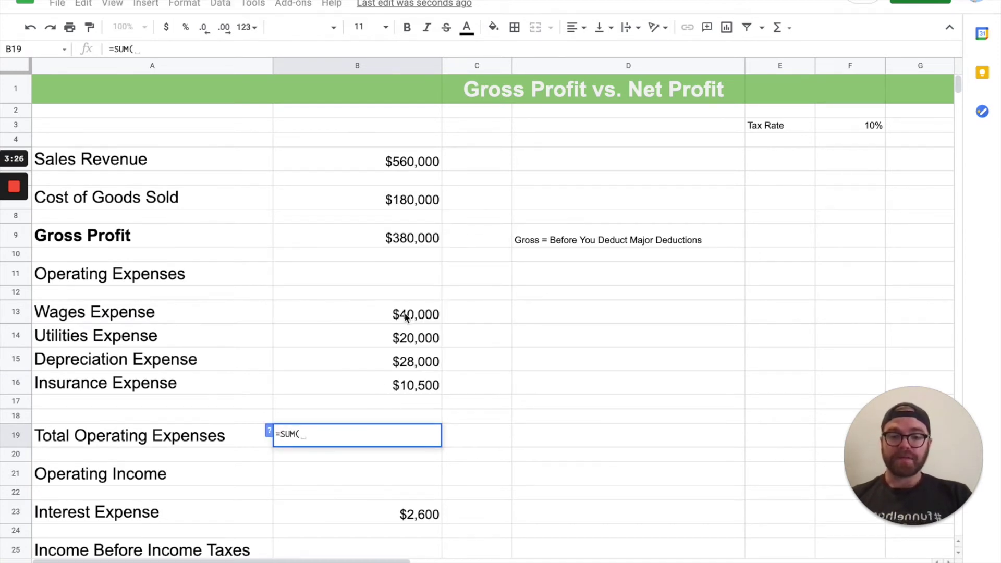
drag(406, 313, 400, 392)
text())
key(Return)
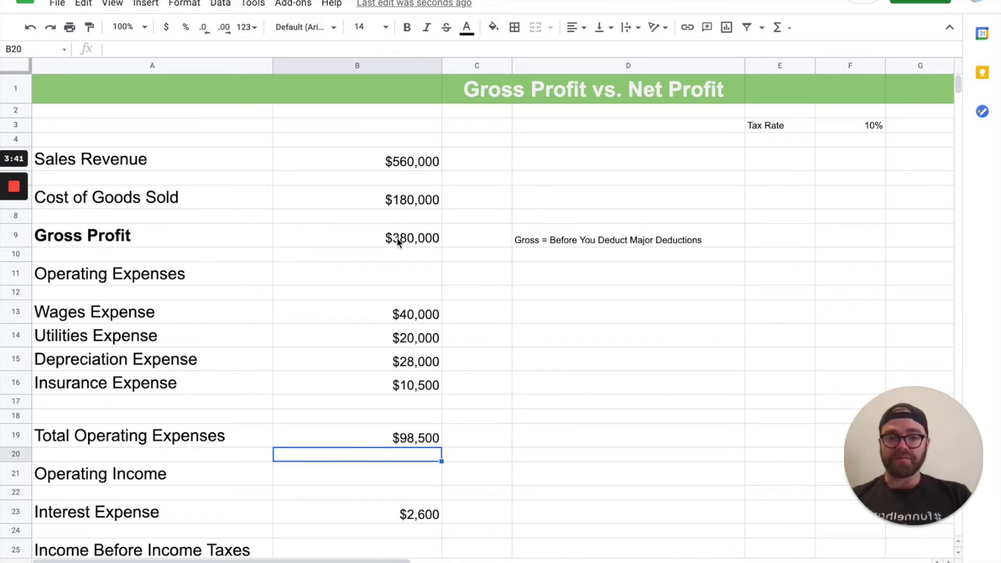
Enter =(B9-B19) in B21 so Operating Income shows $281,500
click(384, 476)
text(=()
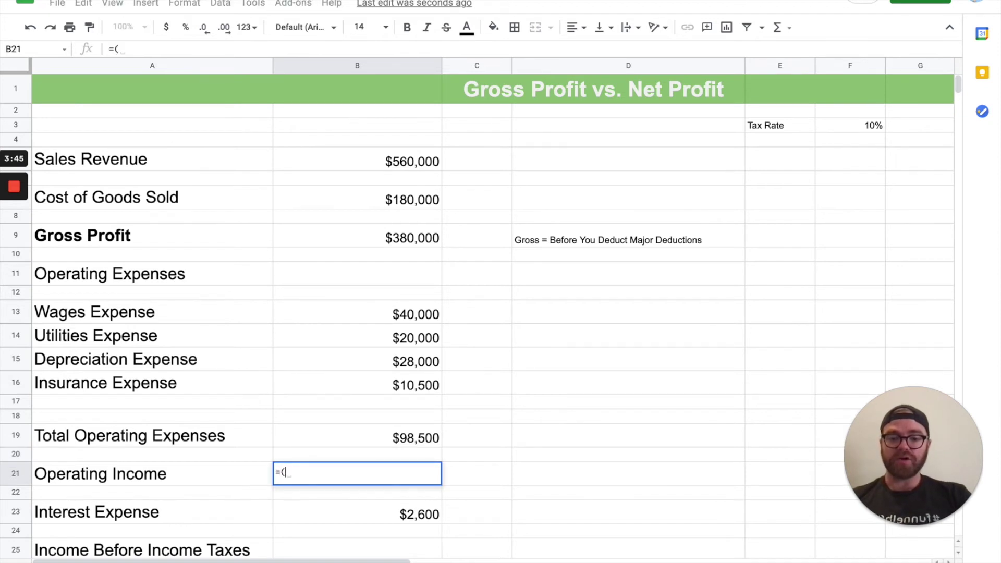
click(393, 241)
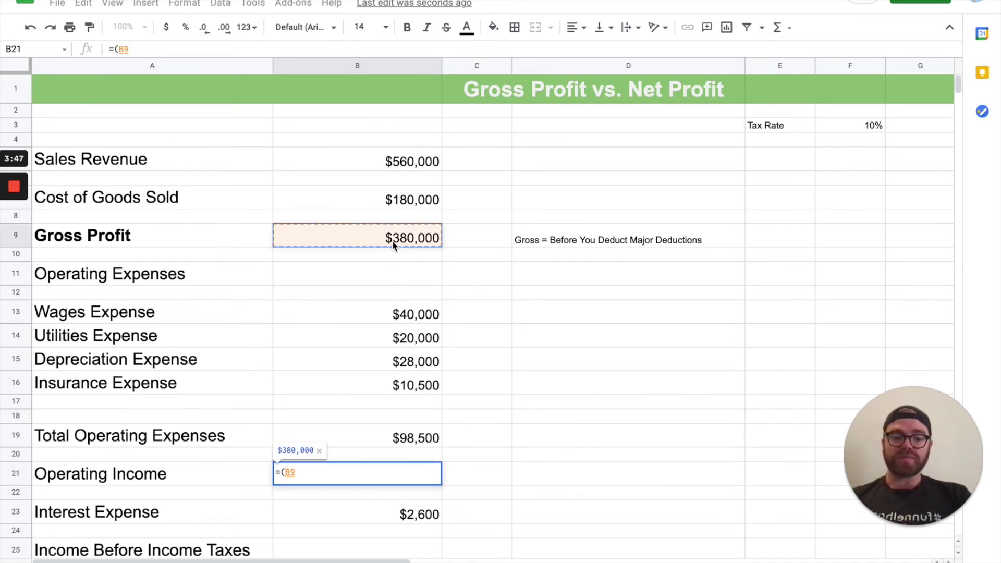
text(-)
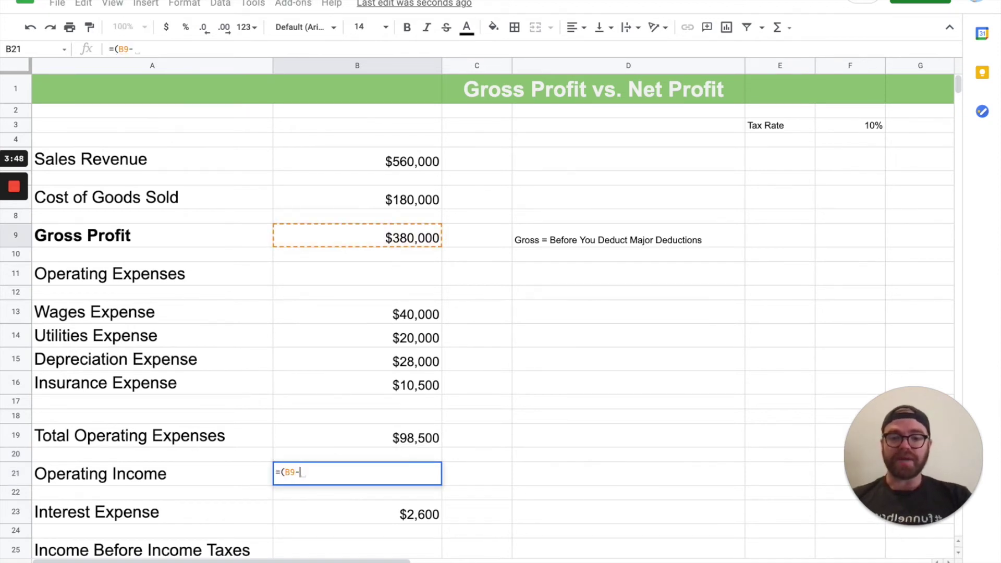
click(368, 438)
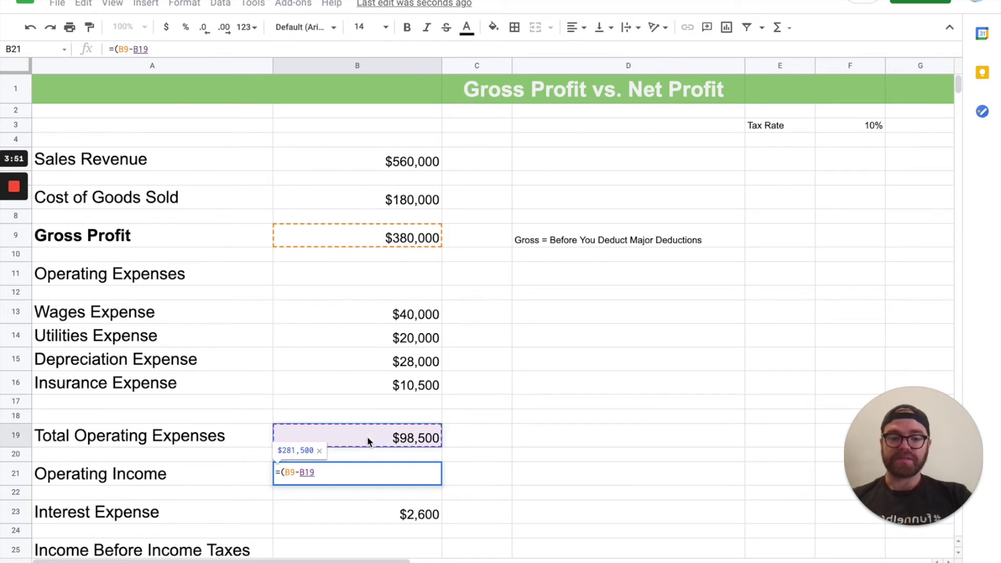
text())
key(Return)
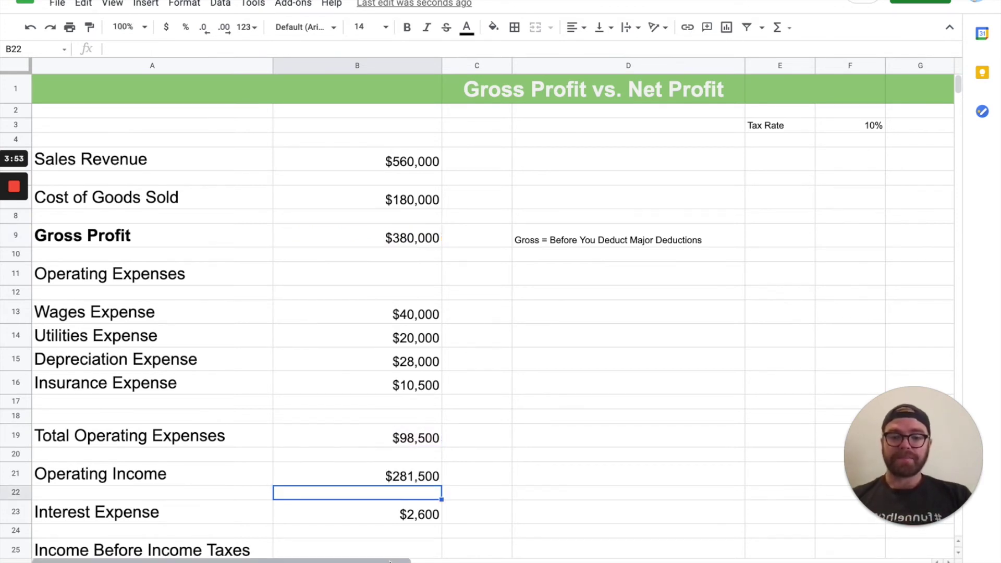
click(417, 478)
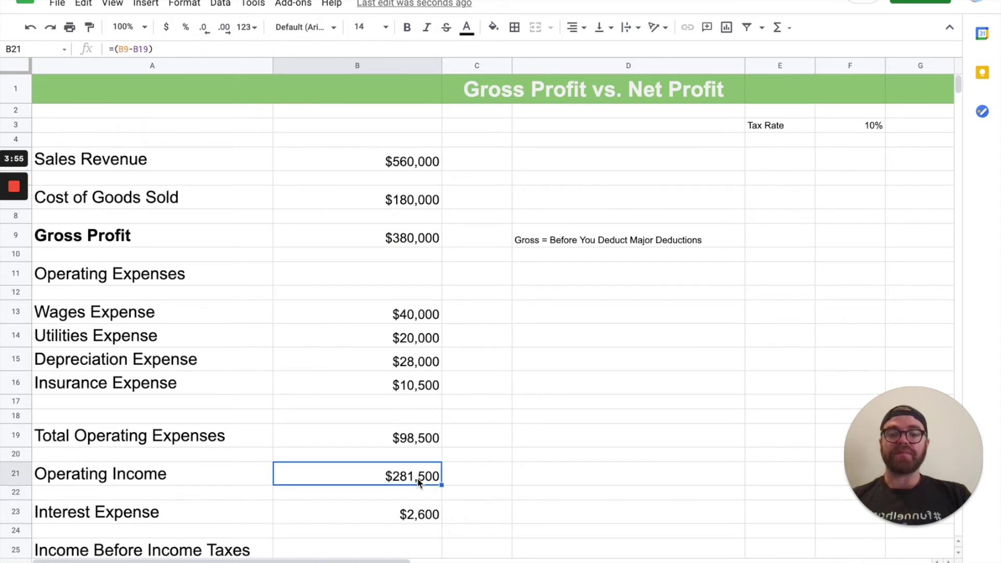
scroll(418, 478, down, 2)
click(410, 478)
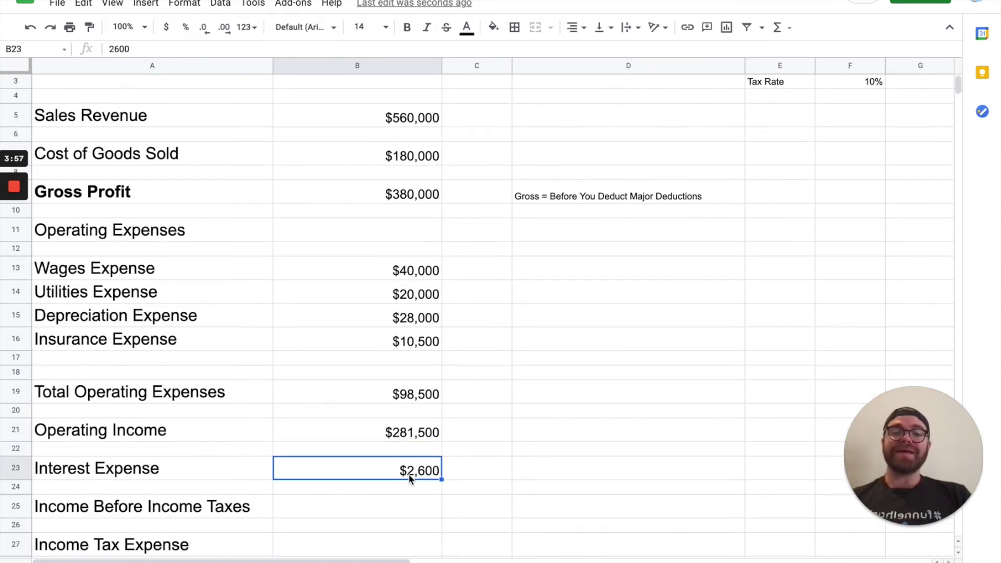
click(396, 506)
text(=()
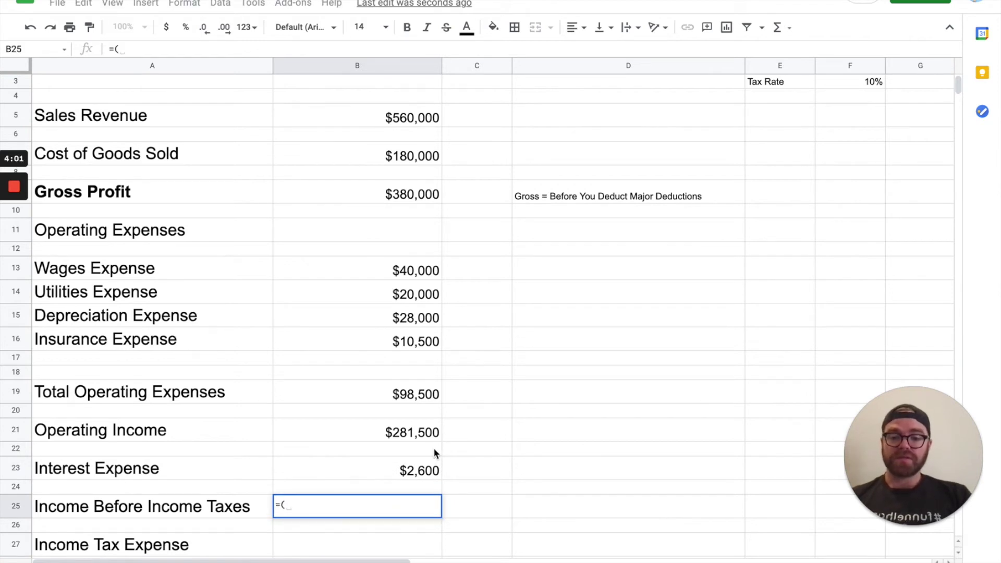
click(422, 432)
text(-)
click(402, 470)
text())
key(Return)
scroll(398, 495, down, 2)
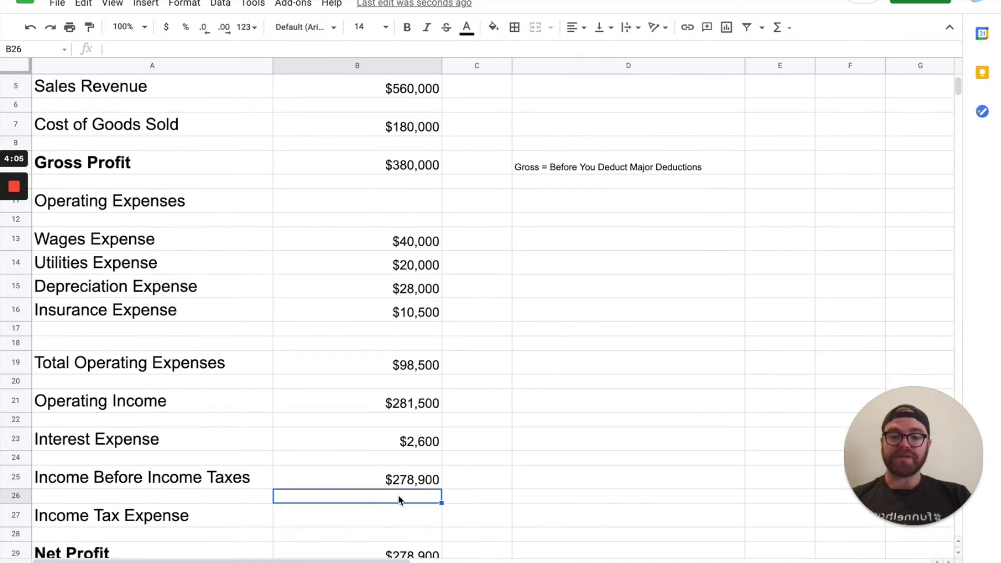
click(388, 483)
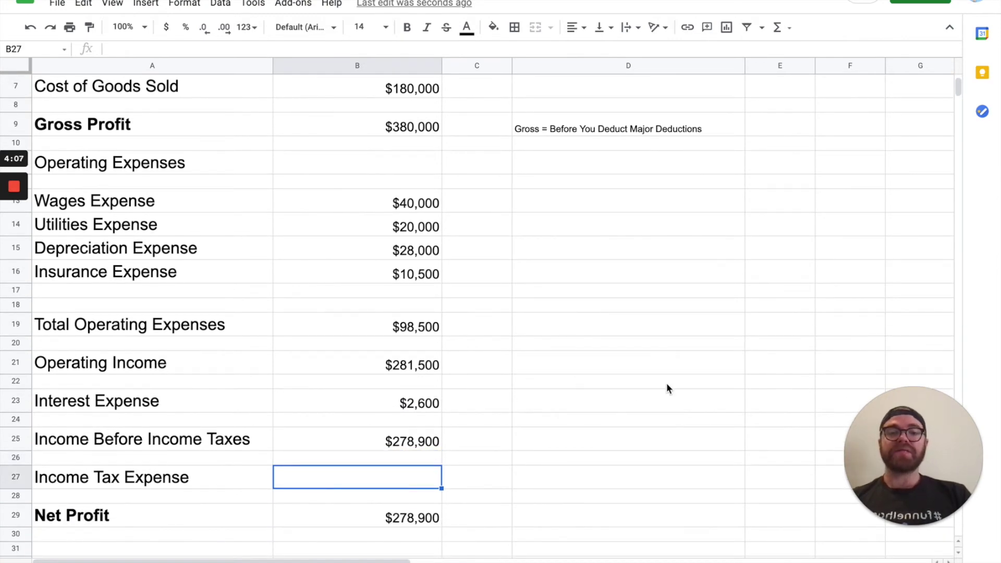
scroll(667, 388, up, 2)
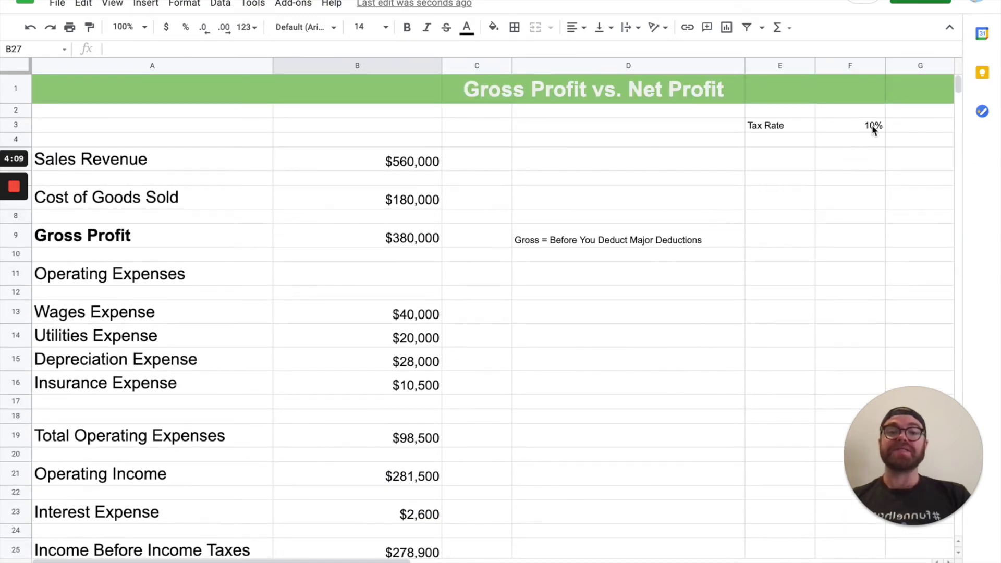
scroll(653, 399, down, 3)
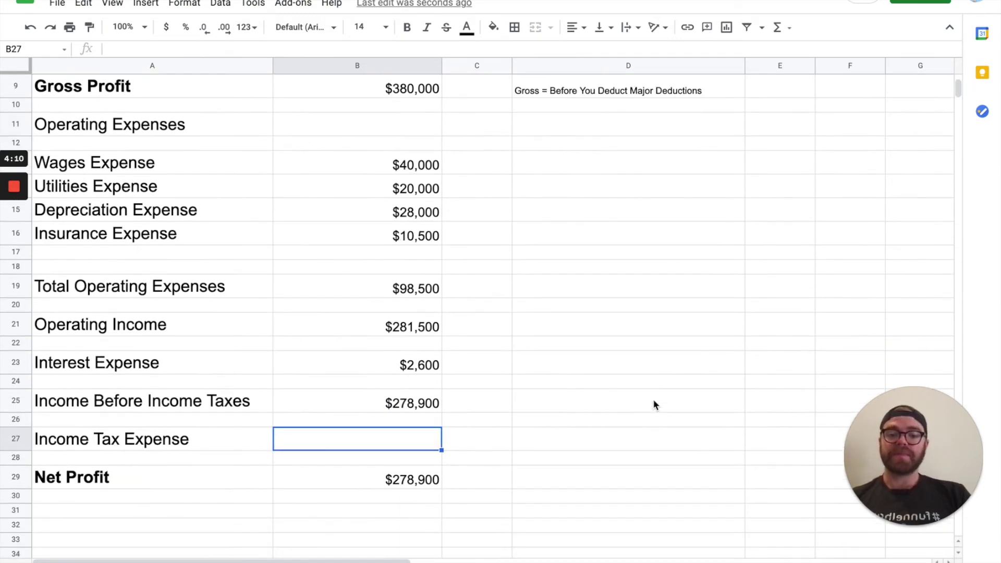
click(416, 406)
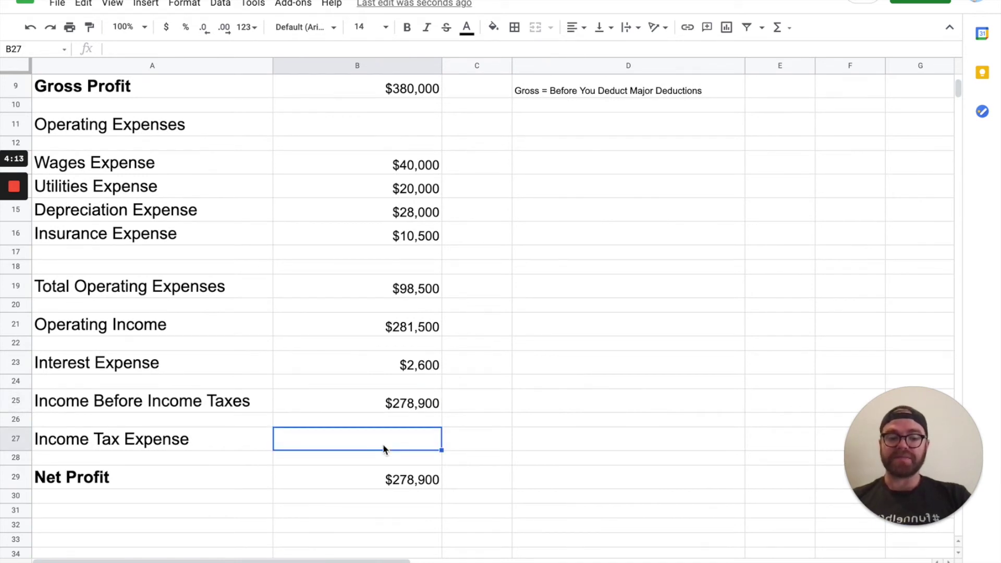
text(=()
Complete =(B25*F3) in B27 so Income Tax Expense shows $27,890 at 10%
click(415, 405)
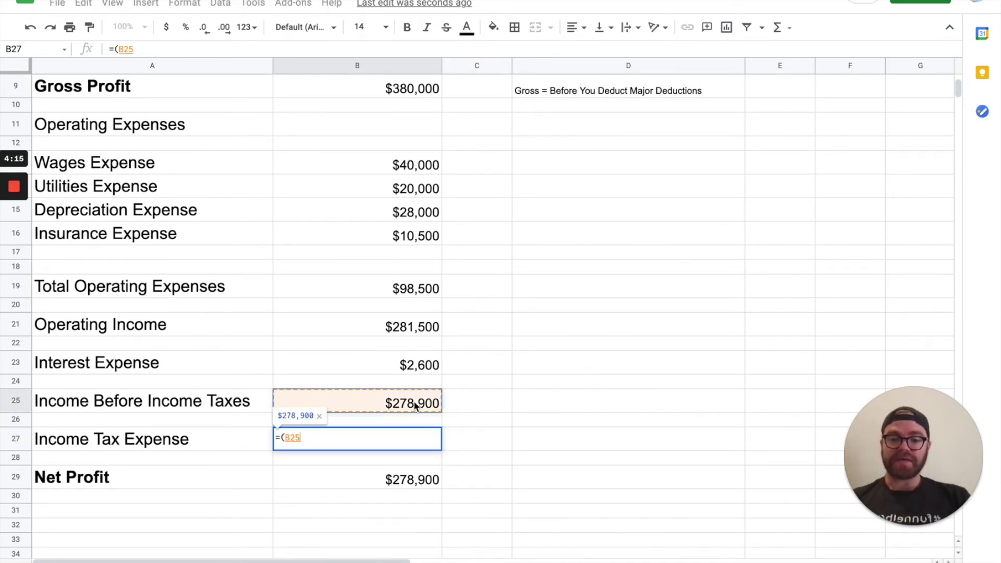
text(*)
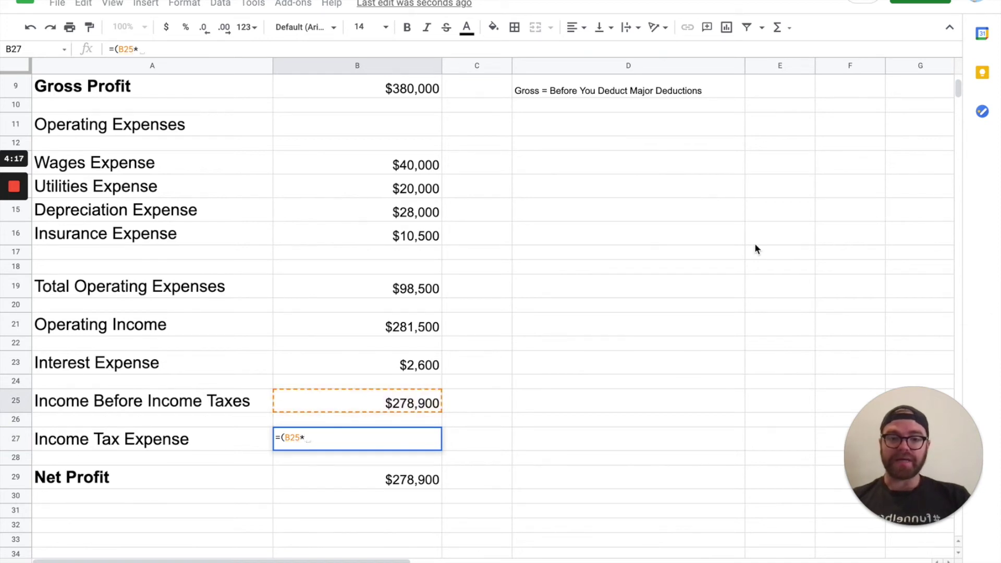
scroll(755, 243, up, 3)
click(861, 81)
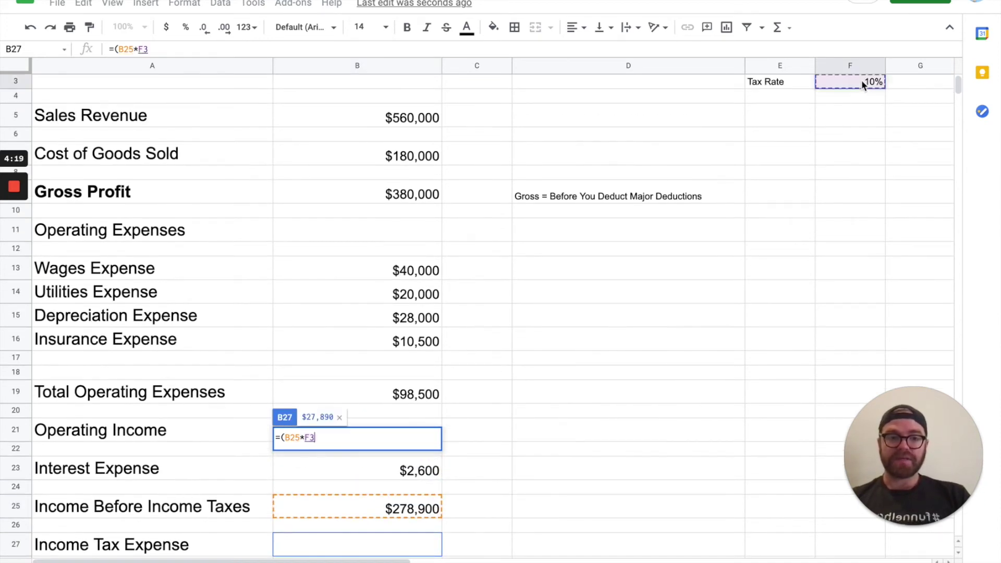
text())
key(Return)
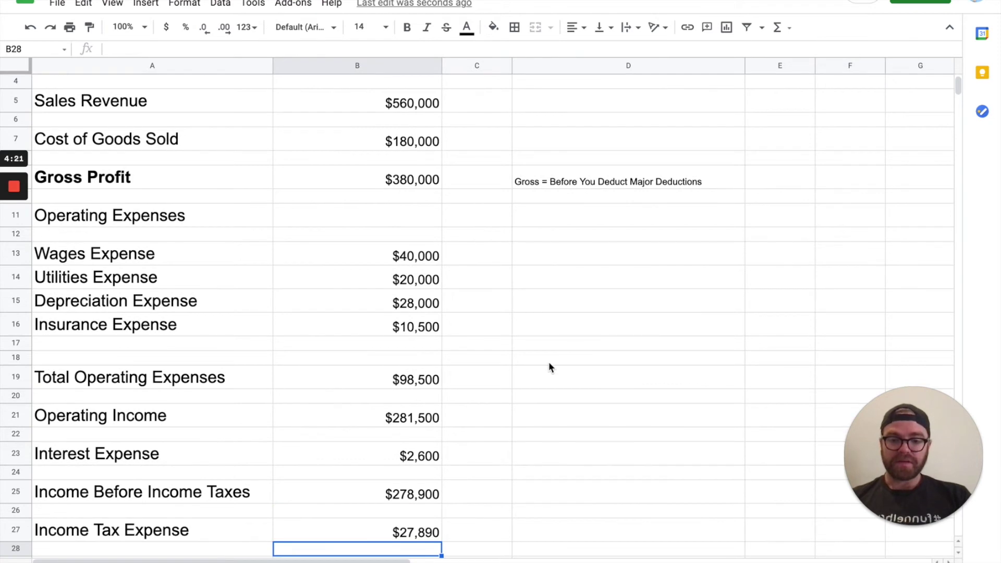
scroll(545, 365, down, 2)
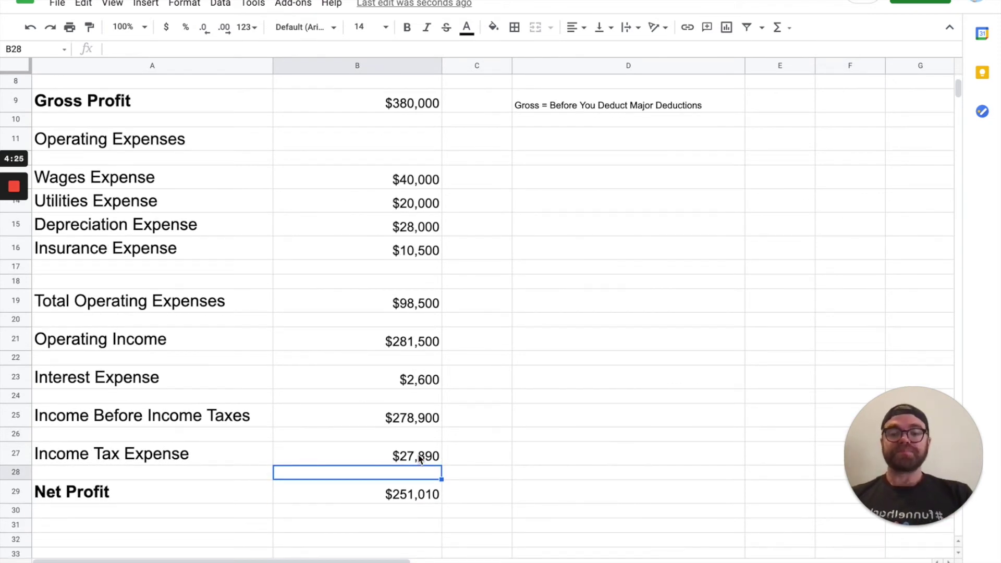
click(395, 458)
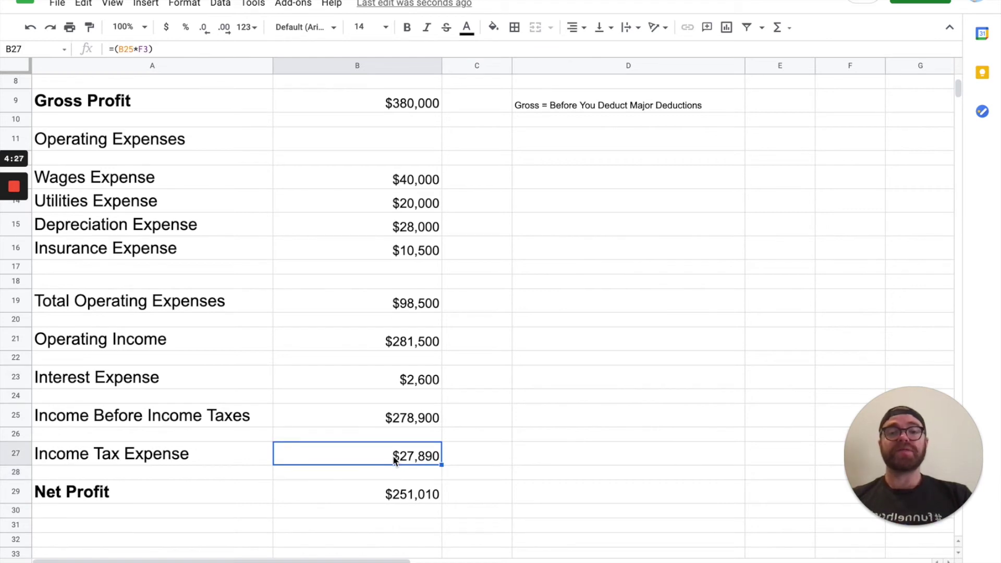
click(392, 420)
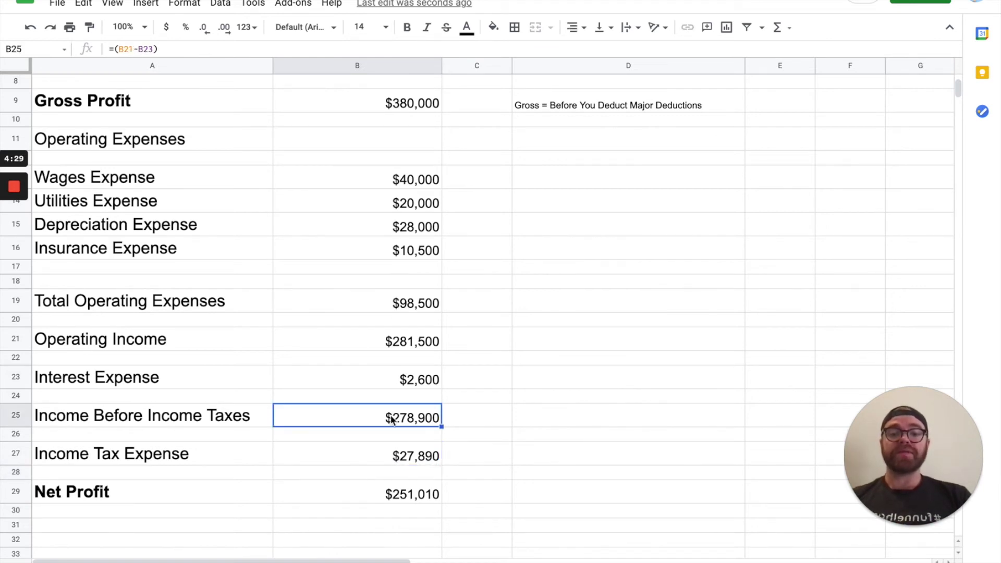
click(403, 496)
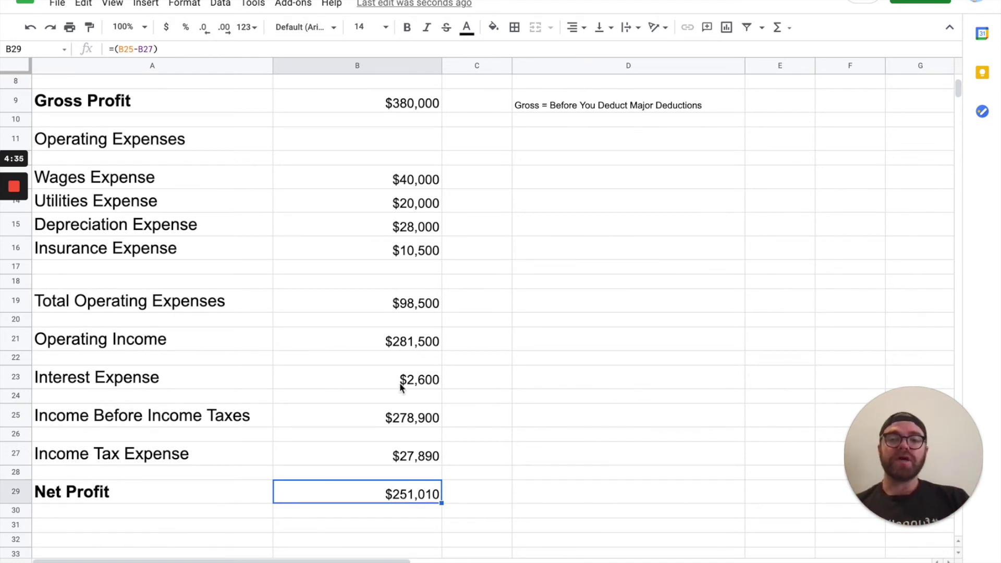
click(386, 103)
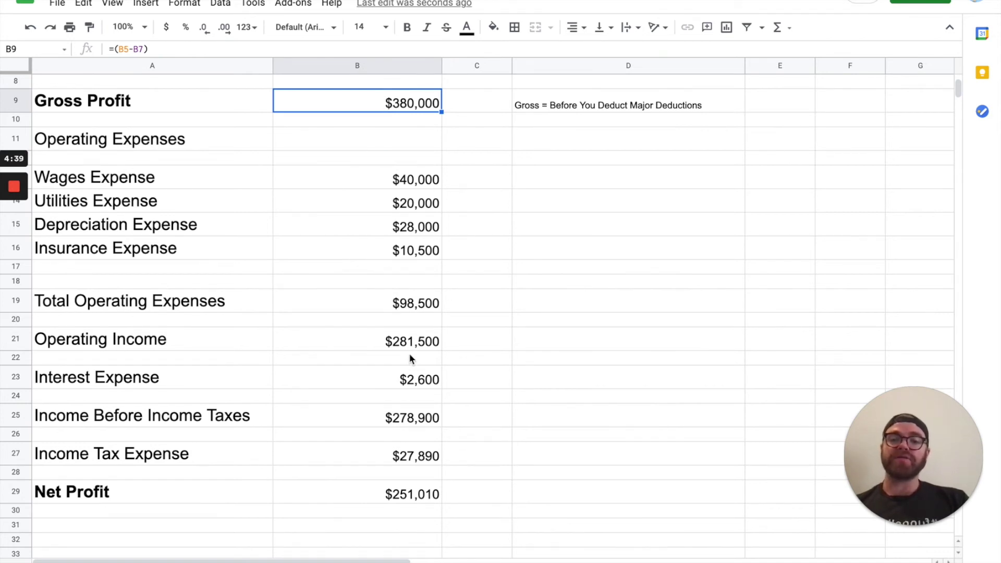
scroll(409, 352, up, 3)
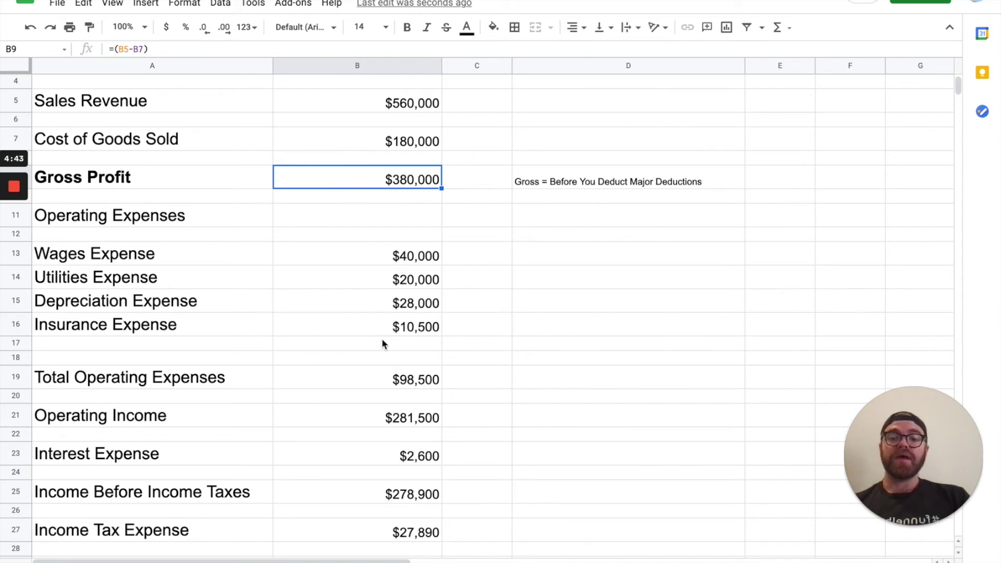
scroll(382, 342, down, 3)
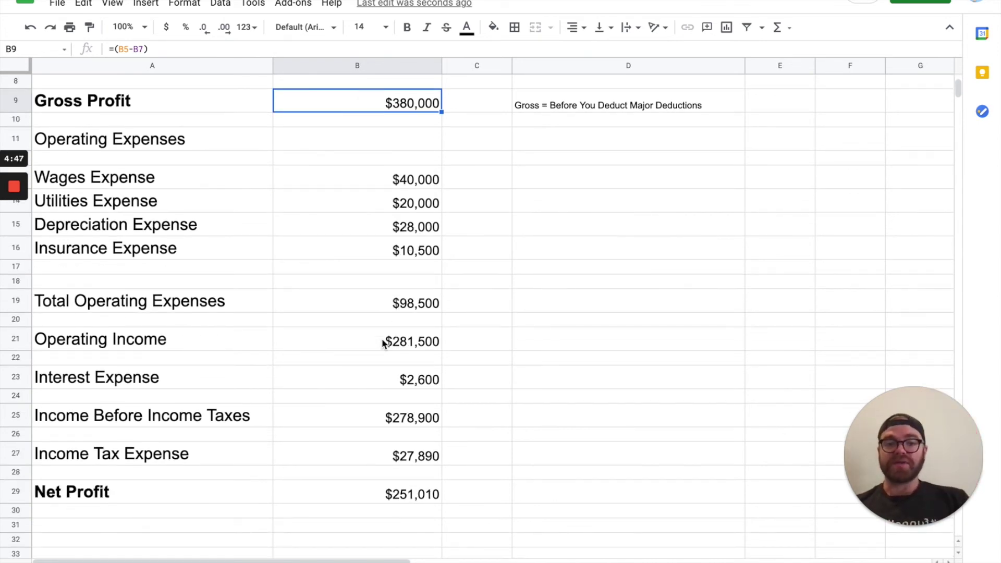
click(554, 490)
Enter the note 'Net Profit = The Final Income Number' in D29
text(Net Profit = The )
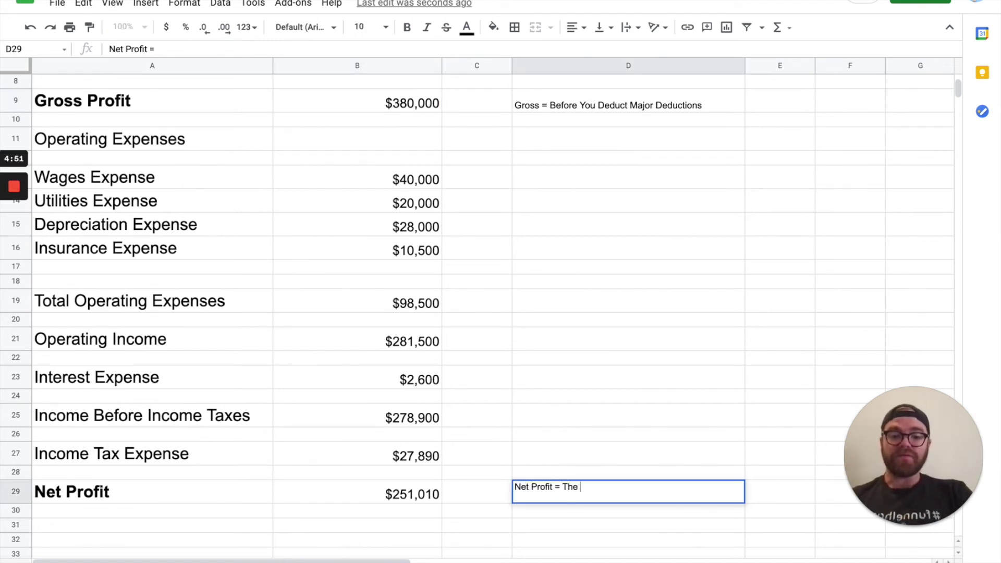
text(Final Income Number)
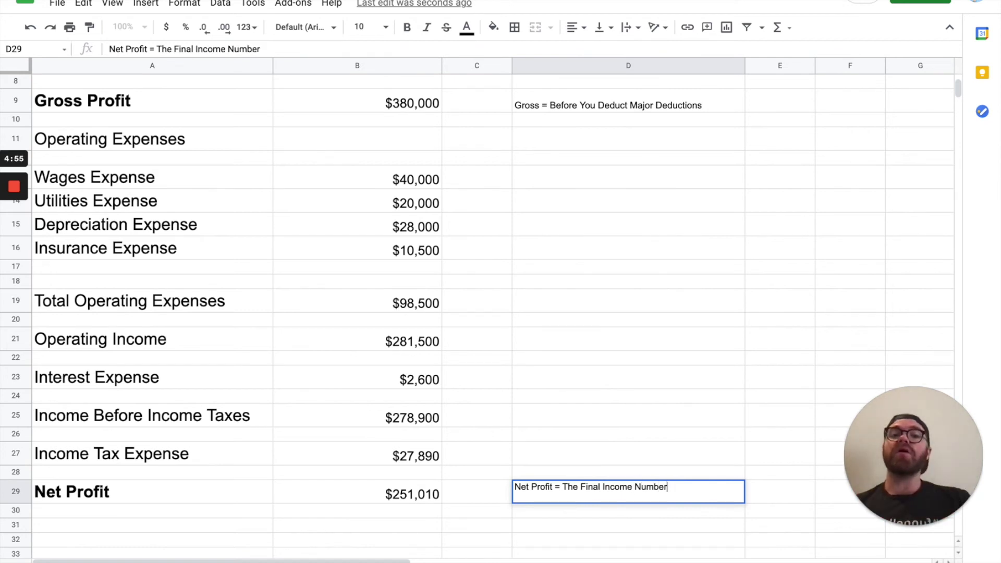
key(Return)
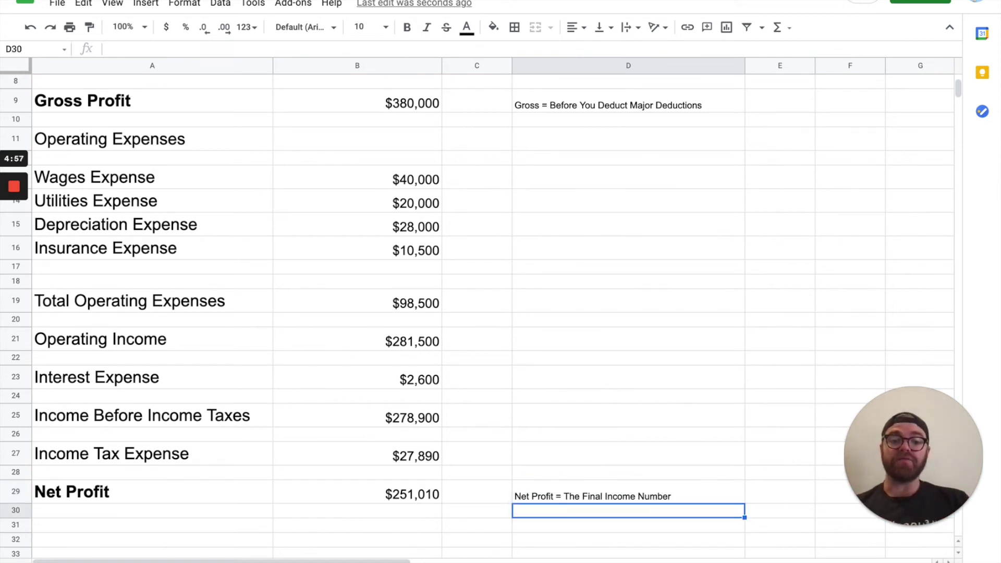
Set the notes in D9 and D29 to font size 14
click(584, 107)
click(389, 27)
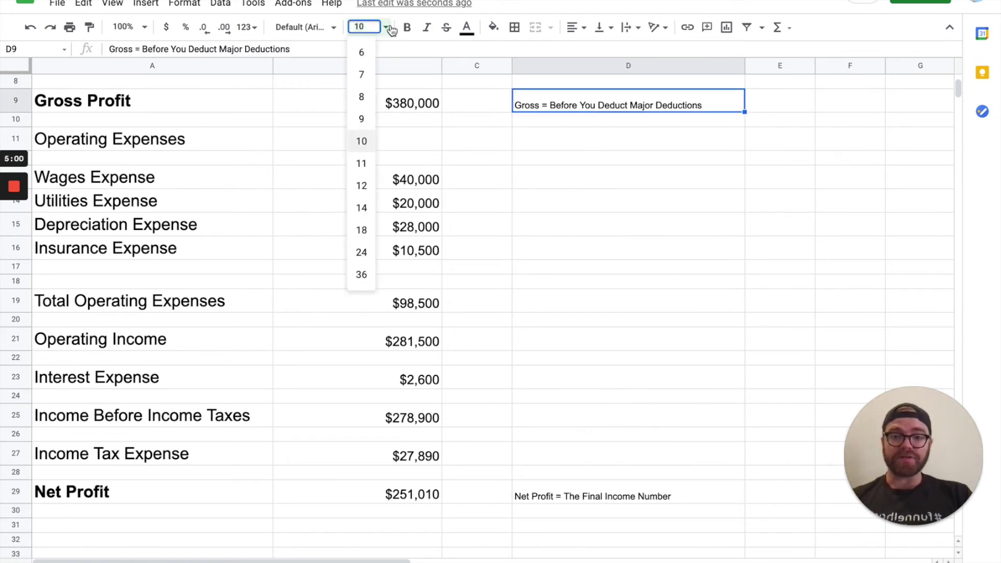
click(361, 208)
click(640, 500)
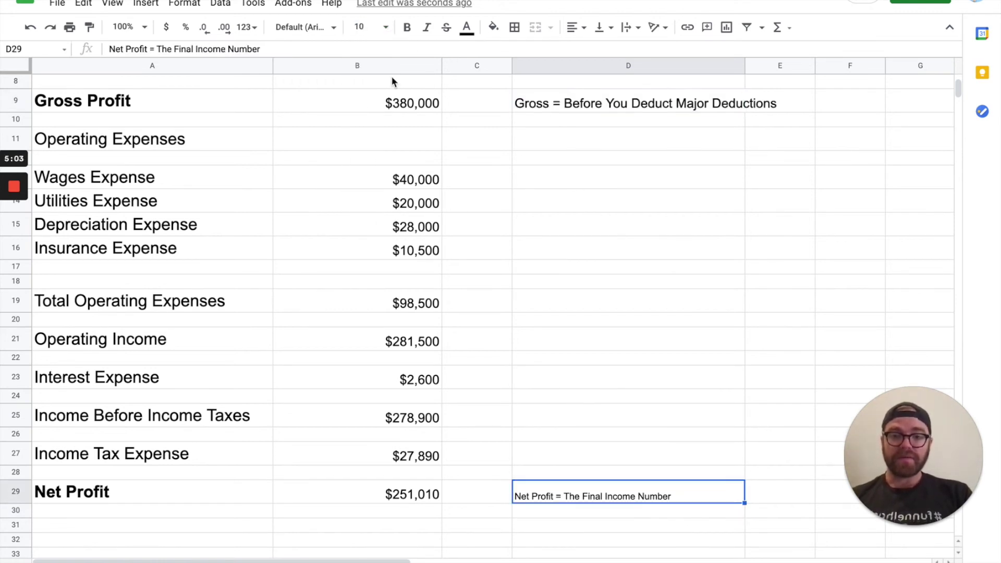
click(387, 28)
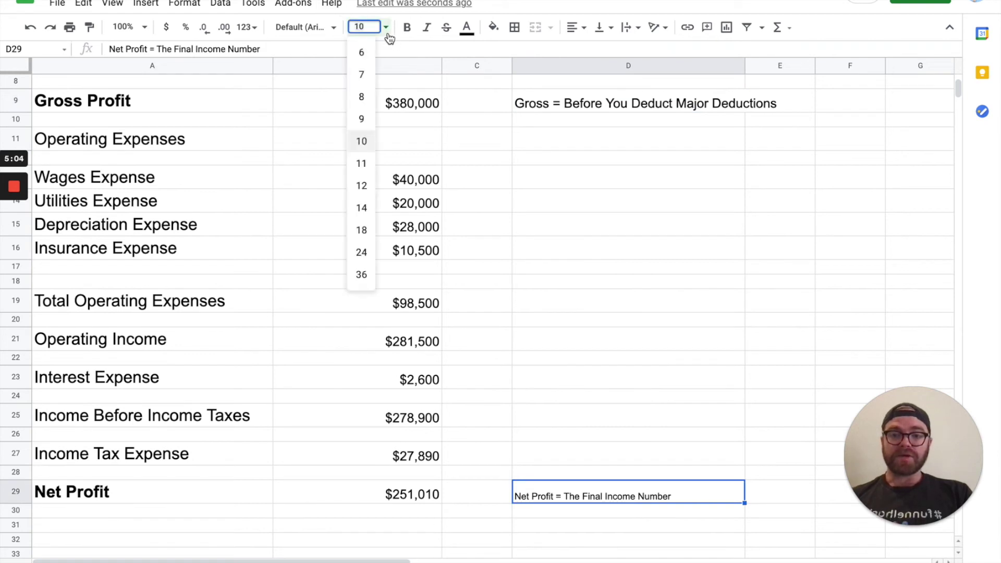
click(368, 206)
click(591, 326)
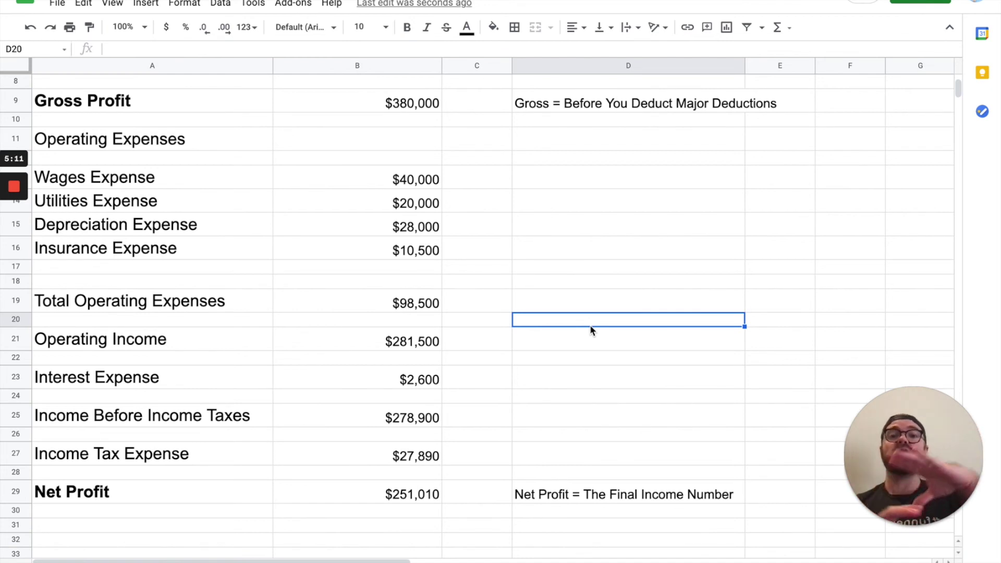
scroll(380, 149, up, 1)
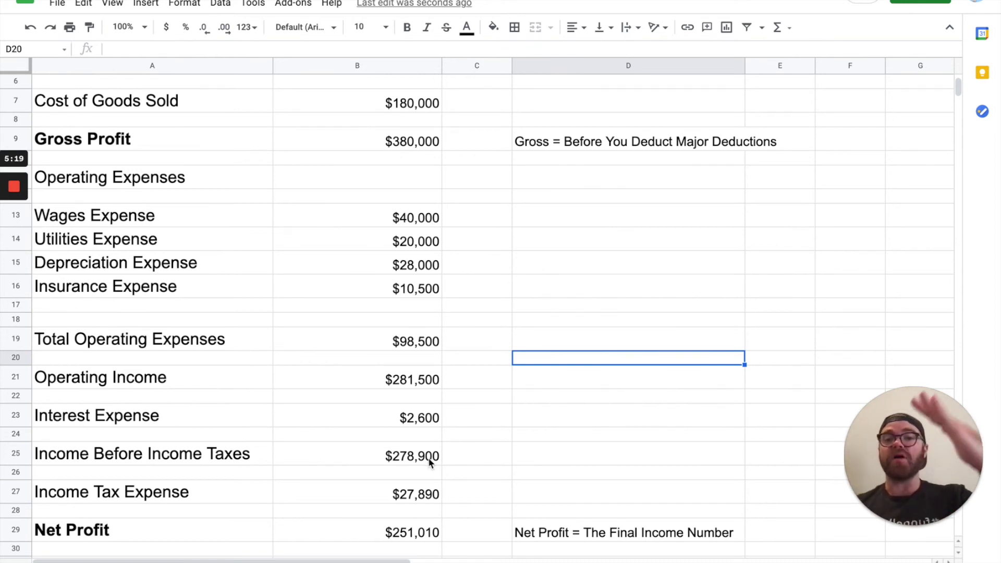
Bold the Net Profit amount $251,010 in B29 and Gross Profit $380,000 in B9
click(401, 534)
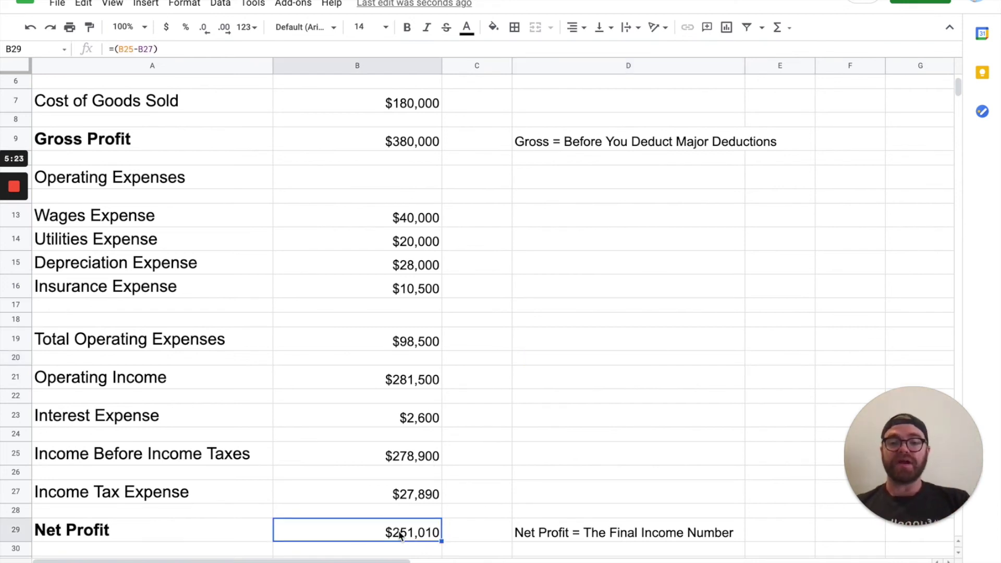
key(ctrl+b)
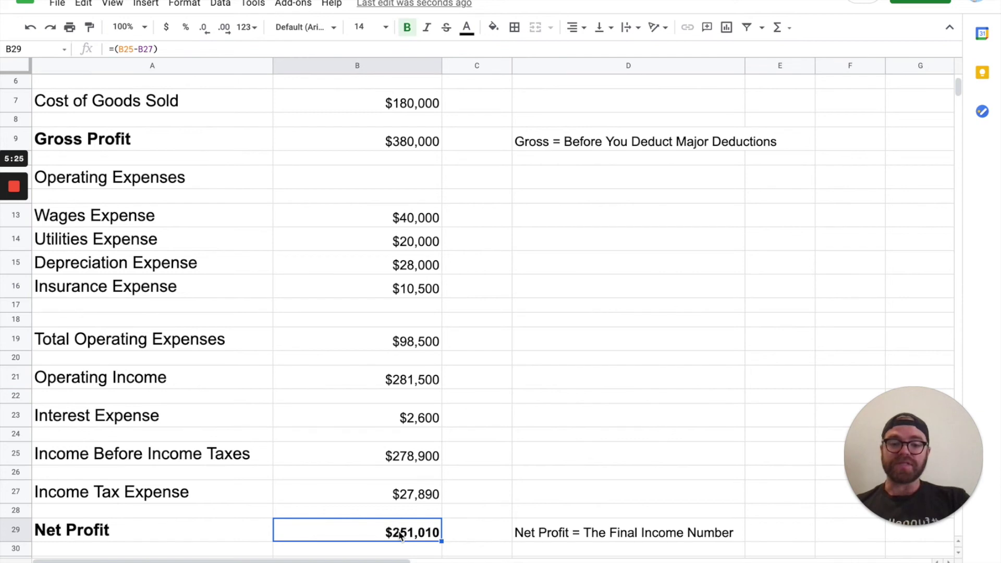
click(387, 146)
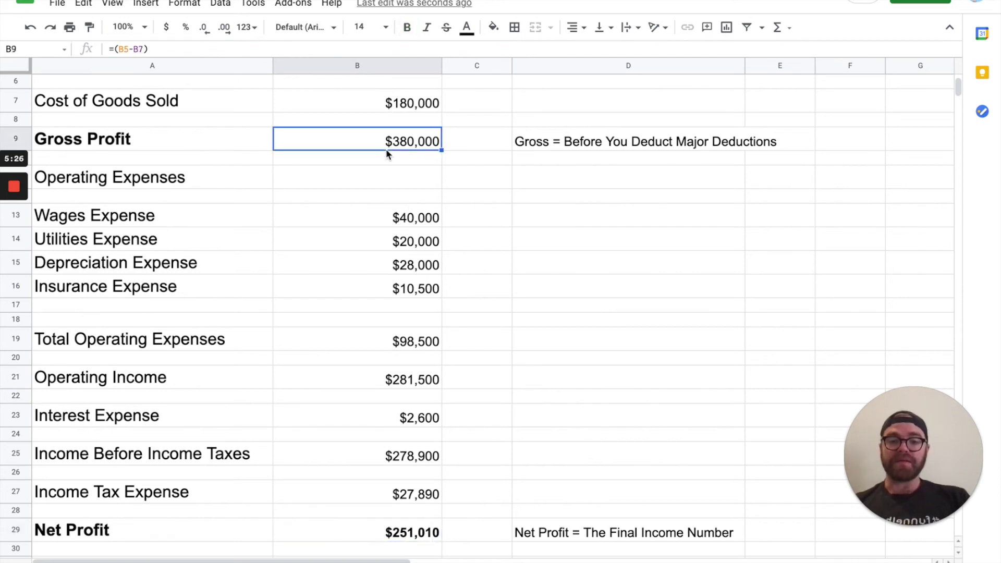
key(ctrl+b)
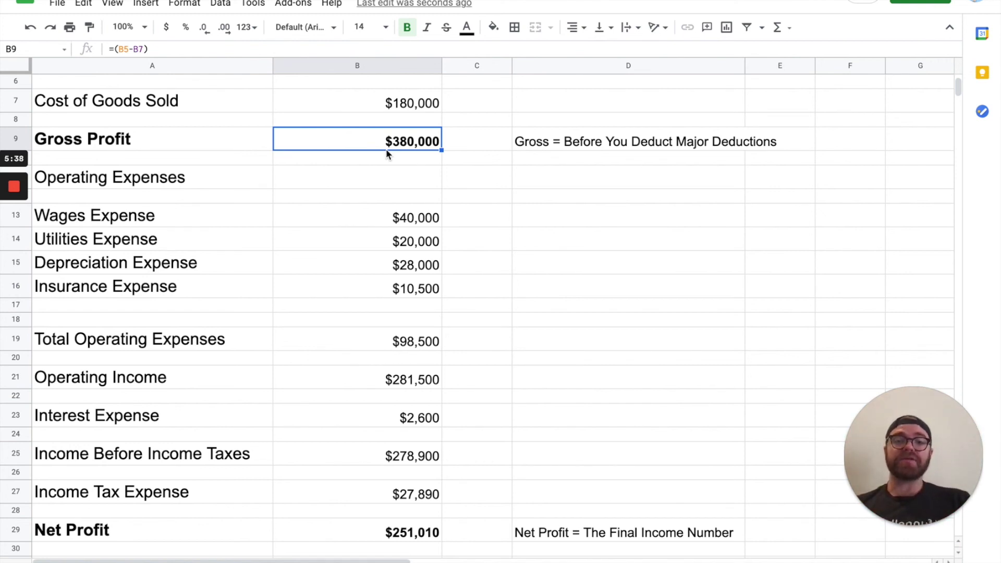
click(633, 140)
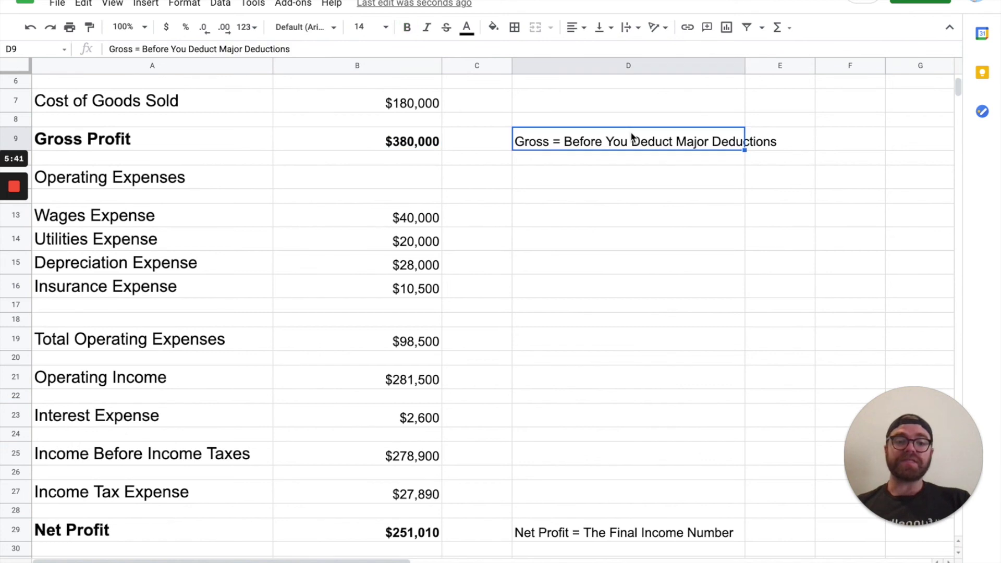
click(596, 532)
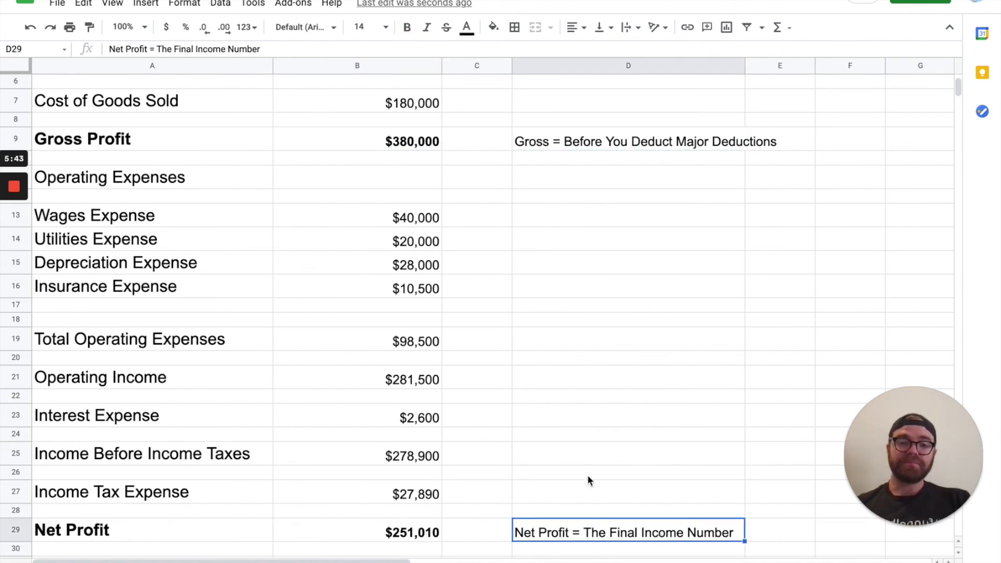